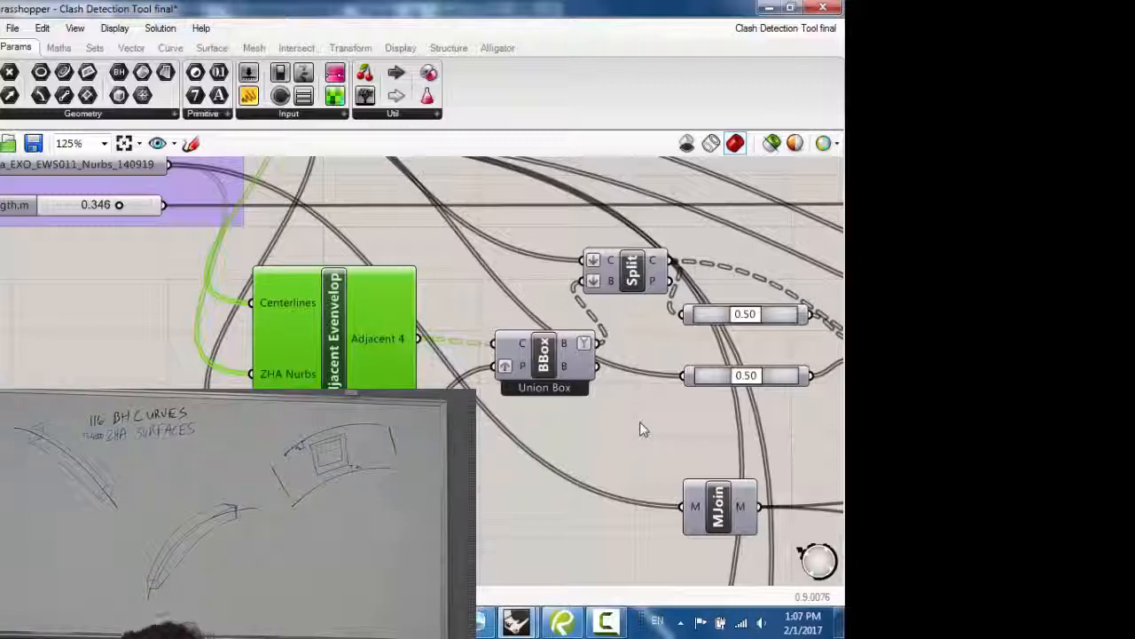
- Open the Adjacent Evenvelop cluster and examine the component chain from the CurvePoint input to the Adjacent 4 output
{"action": "left_click_drag", "start_coordinate": [789, 446], "coordinate": [562, 245]}
{"action": "middle_click", "coordinate": [612, 232]}
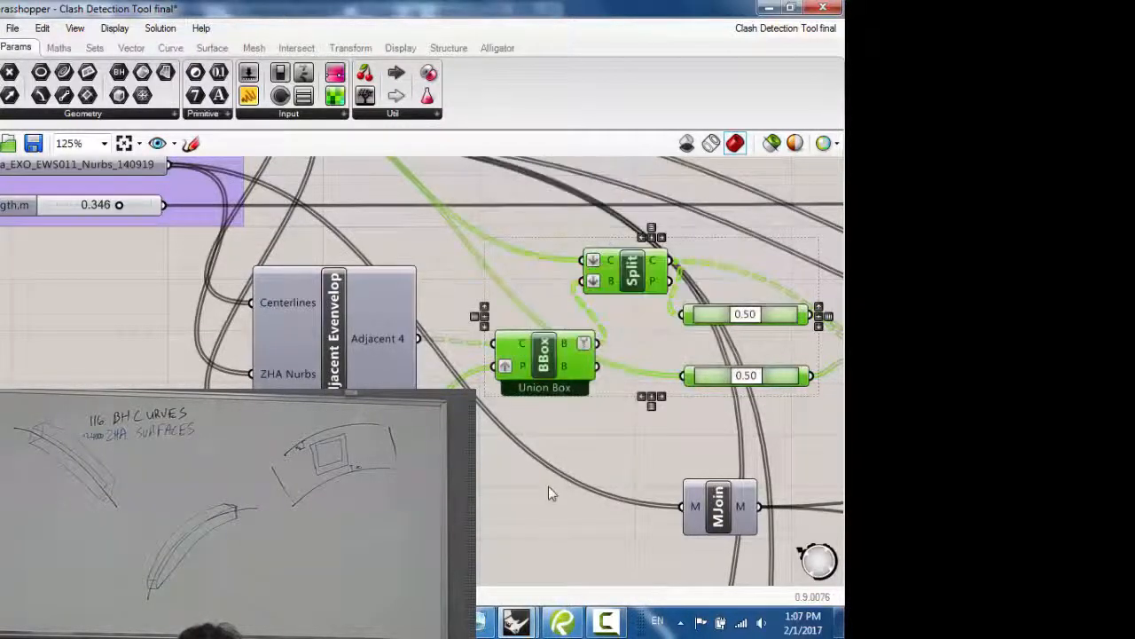
{"action": "left_click", "coordinate": [341, 321]}
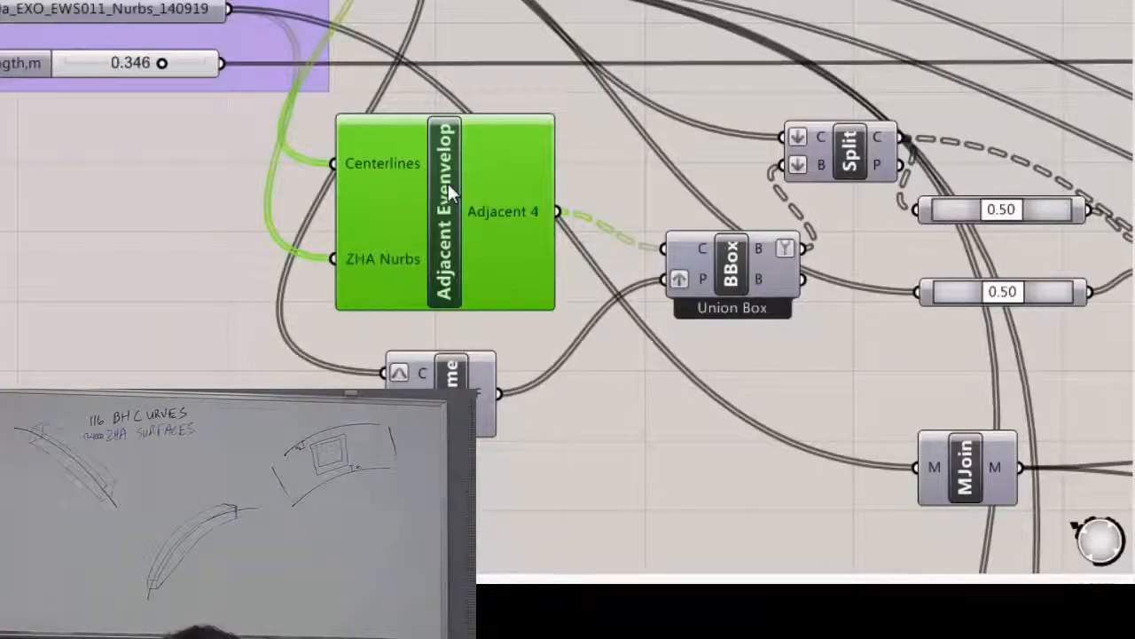
{"action": "double_click", "coordinate": [448, 184]}
{"action": "scroll", "coordinate": [498, 262], "scroll_direction": "down", "scroll_amount": 10}
{"action": "scroll", "coordinate": [492, 266], "scroll_direction": "up", "scroll_amount": 10}
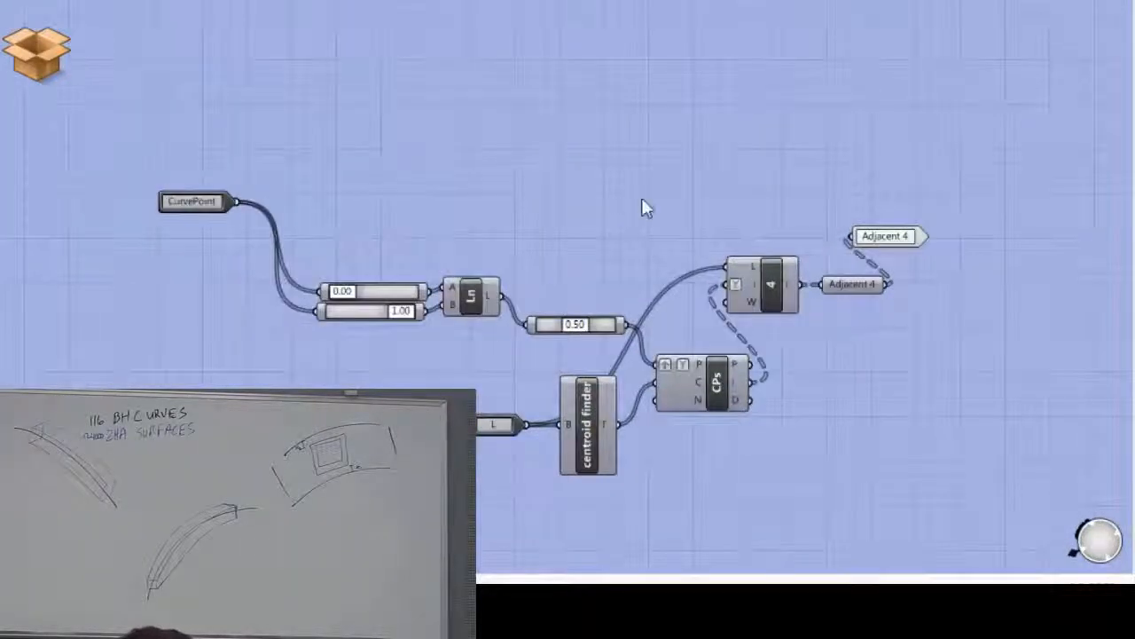
{"action": "right_click_drag", "start_coordinate": [647, 208], "coordinate": [588, 154]}
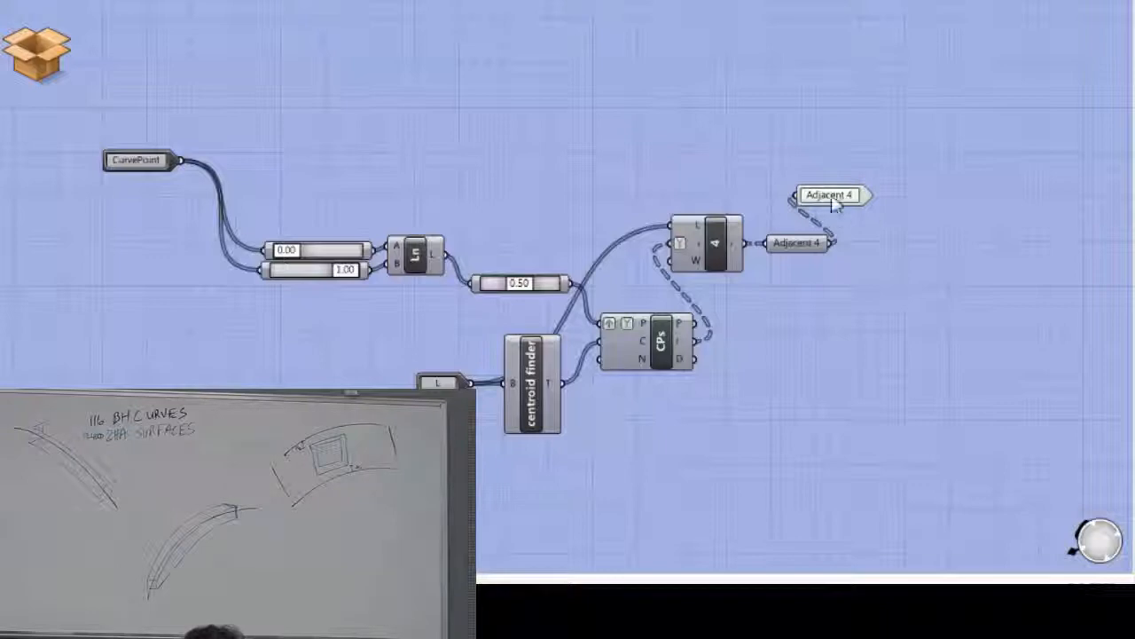
{"action": "scroll", "coordinate": [317, 222], "scroll_direction": "up", "scroll_amount": 3}
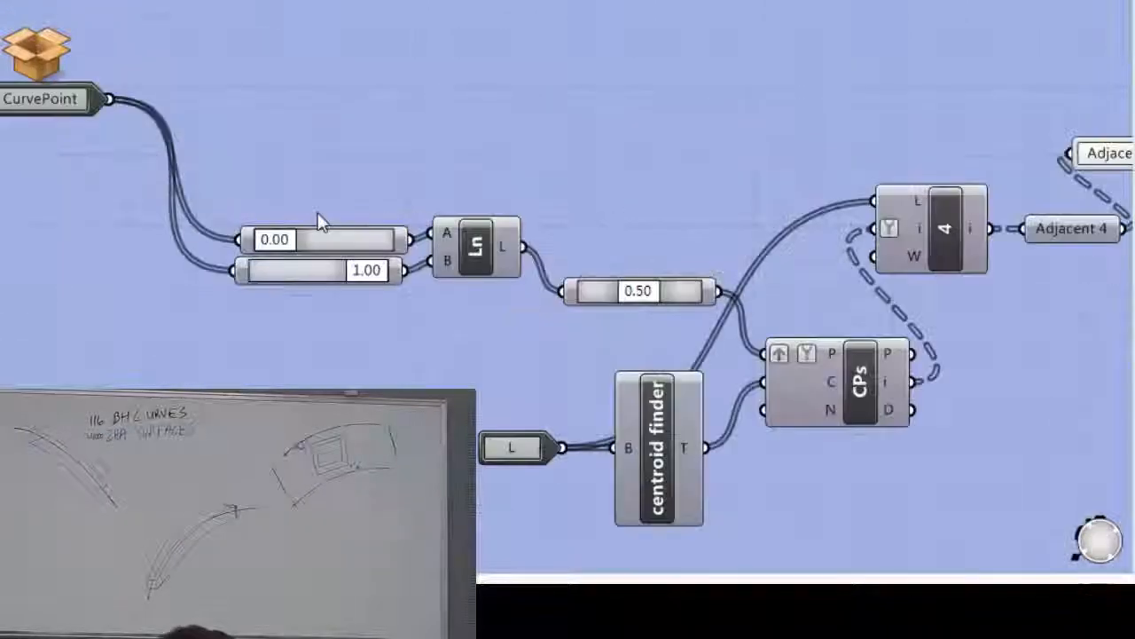
{"action": "scroll", "coordinate": [318, 222], "scroll_direction": "down", "scroll_amount": 3}
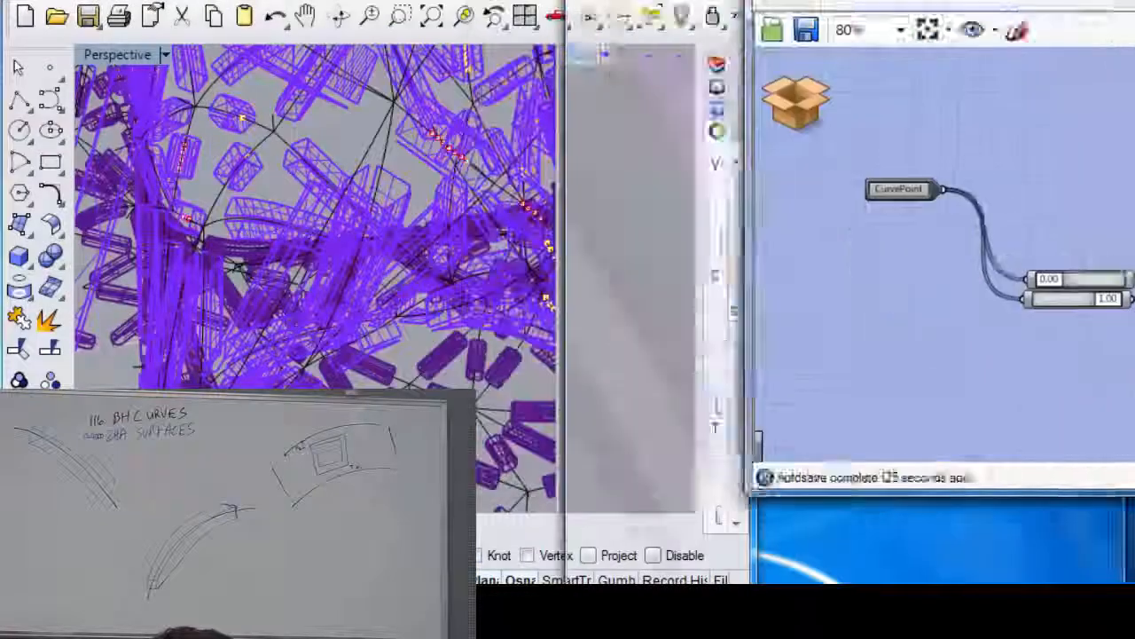
- In the Rhino Perspective viewport, isolate one group of neighbouring envelopes with their centerlines by hiding everything unselected
{"action": "mouse_move", "coordinate": [359, 181]}
{"action": "right_mouse_down"}
{"action": "mouse_move", "coordinate": [347, 190]}
{"action": "mouse_move", "coordinate": [393, 208]}
{"action": "mouse_move", "coordinate": [399, 198]}
{"action": "mouse_move", "coordinate": [381, 204]}
{"action": "mouse_move", "coordinate": [390, 213]}
{"action": "mouse_move", "coordinate": [448, 73]}
{"action": "mouse_move", "coordinate": [372, 186]}
{"action": "right_mouse_up"}
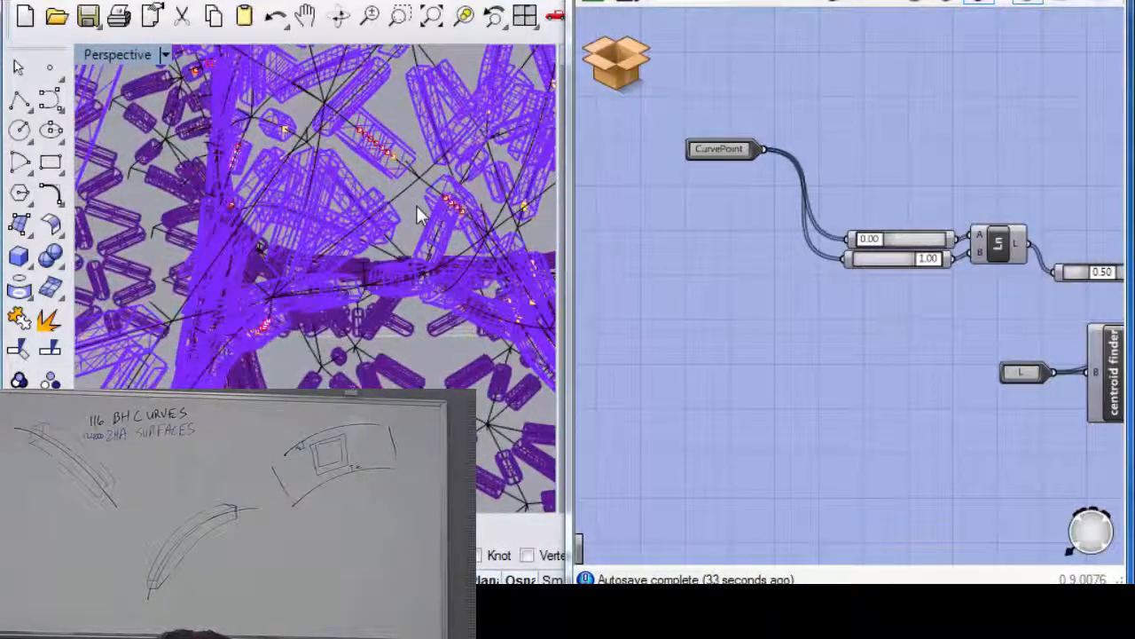
{"action": "left_click", "coordinate": [355, 120]}
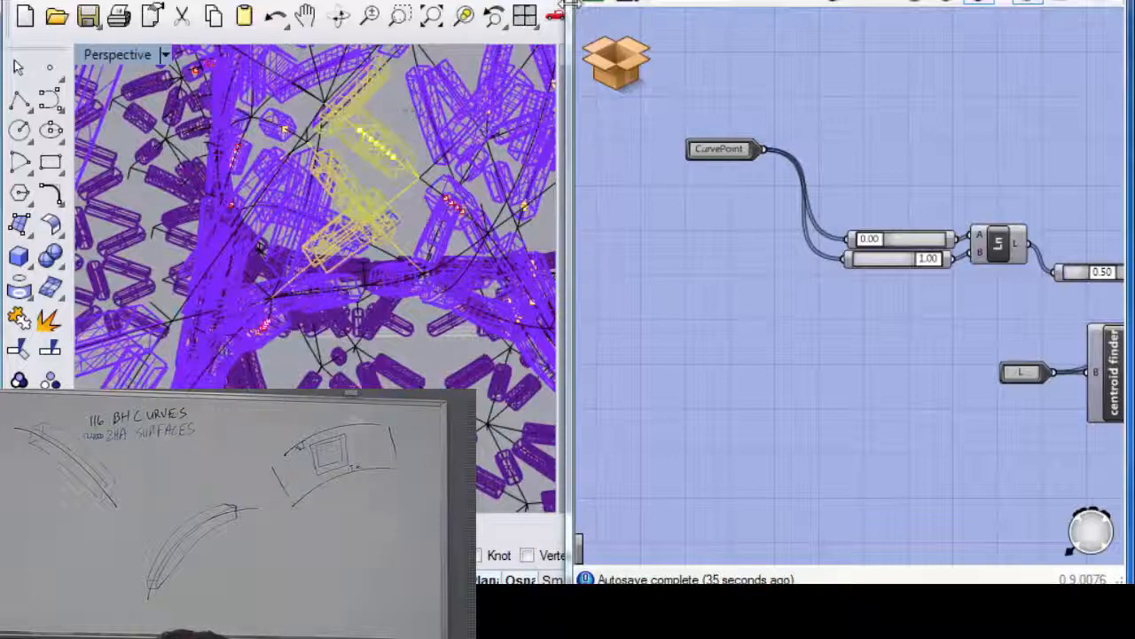
{"action": "left_click_drag", "start_coordinate": [572, 5], "coordinate": [877, 4]}
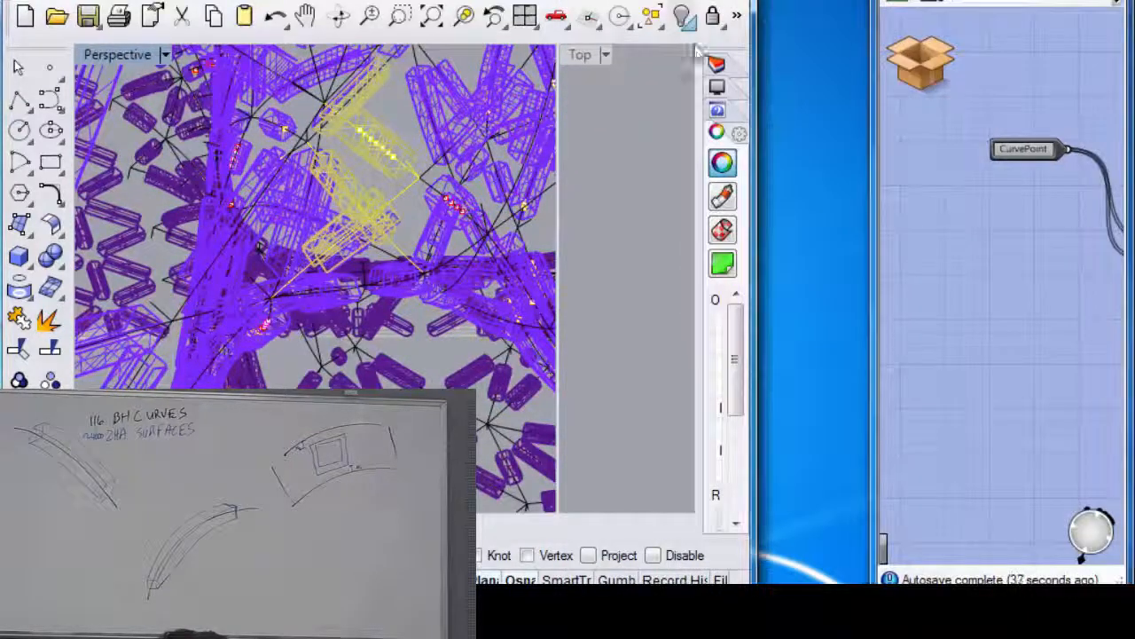
{"action": "left_click", "coordinate": [683, 18]}
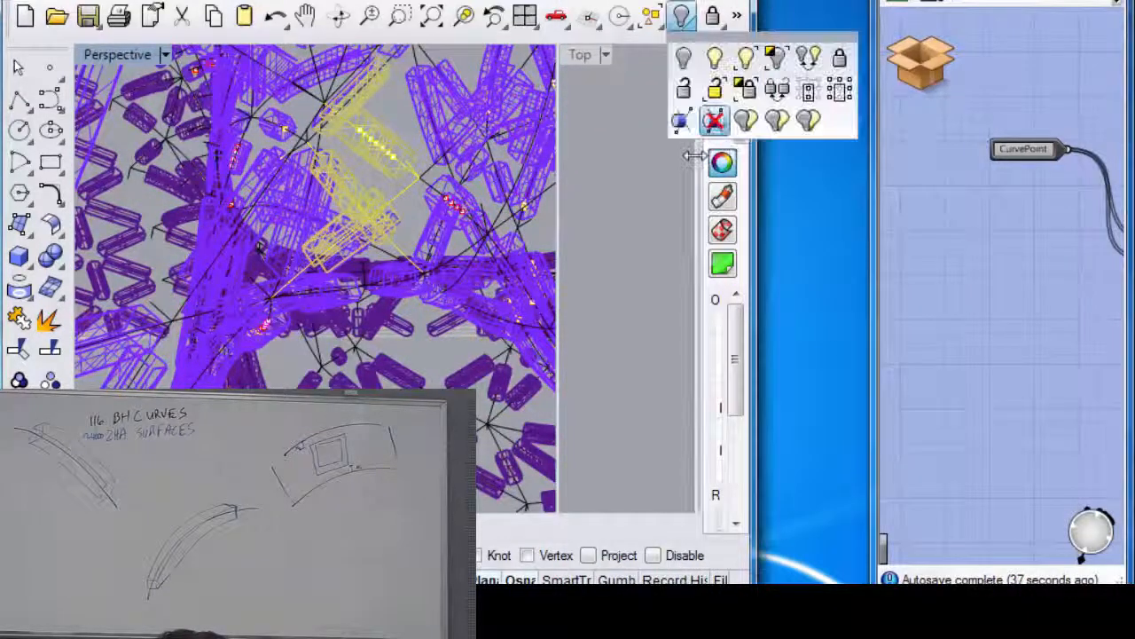
{"action": "left_click", "coordinate": [775, 67]}
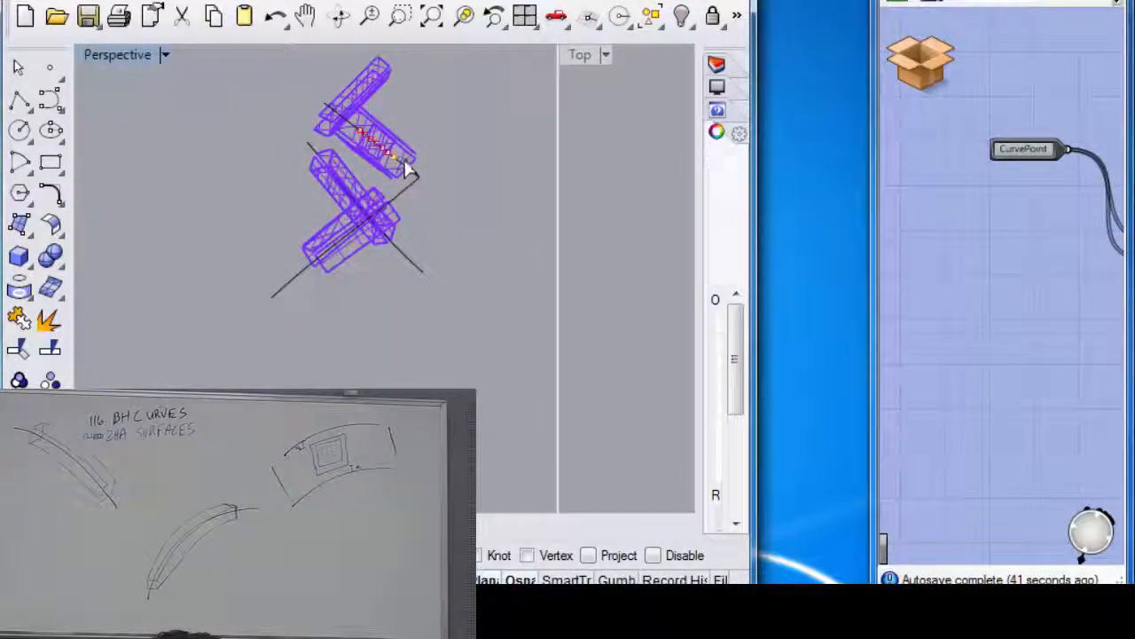
- Highlight the 0.00 and 1.00 curve point components and examine their end points on the isolated centerlines
{"action": "right_click_drag", "start_coordinate": [406, 169], "coordinate": [263, 217]}
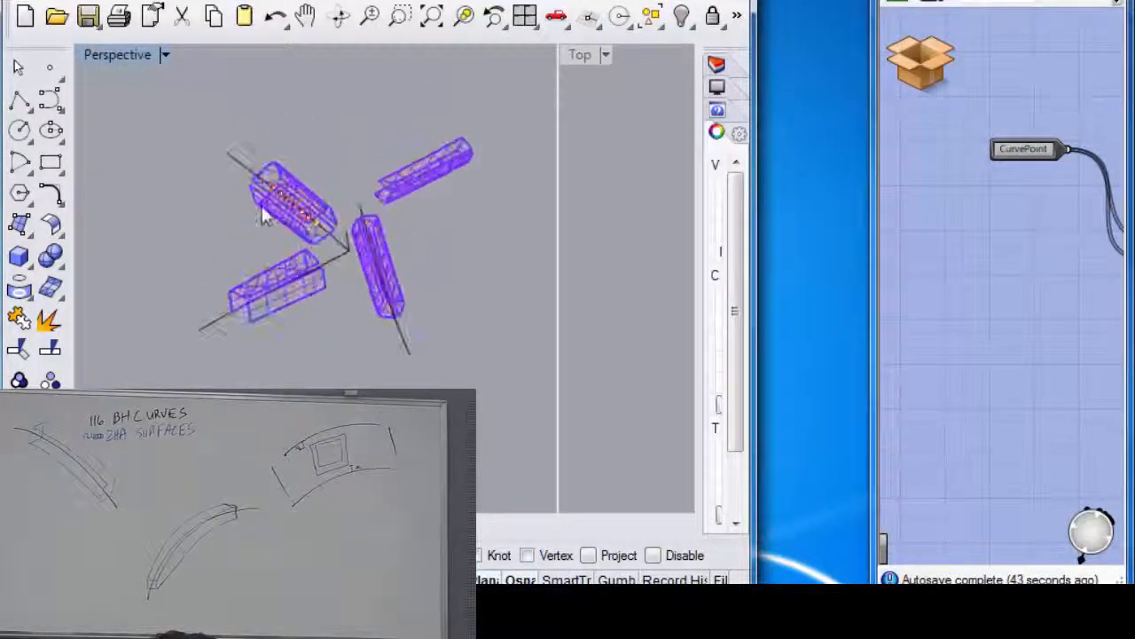
{"action": "scroll", "coordinate": [264, 211], "scroll_direction": "up", "scroll_amount": 8}
{"action": "scroll", "coordinate": [324, 222], "scroll_direction": "down", "scroll_amount": 3}
{"action": "right_click_drag", "start_coordinate": [364, 188], "coordinate": [357, 187]}
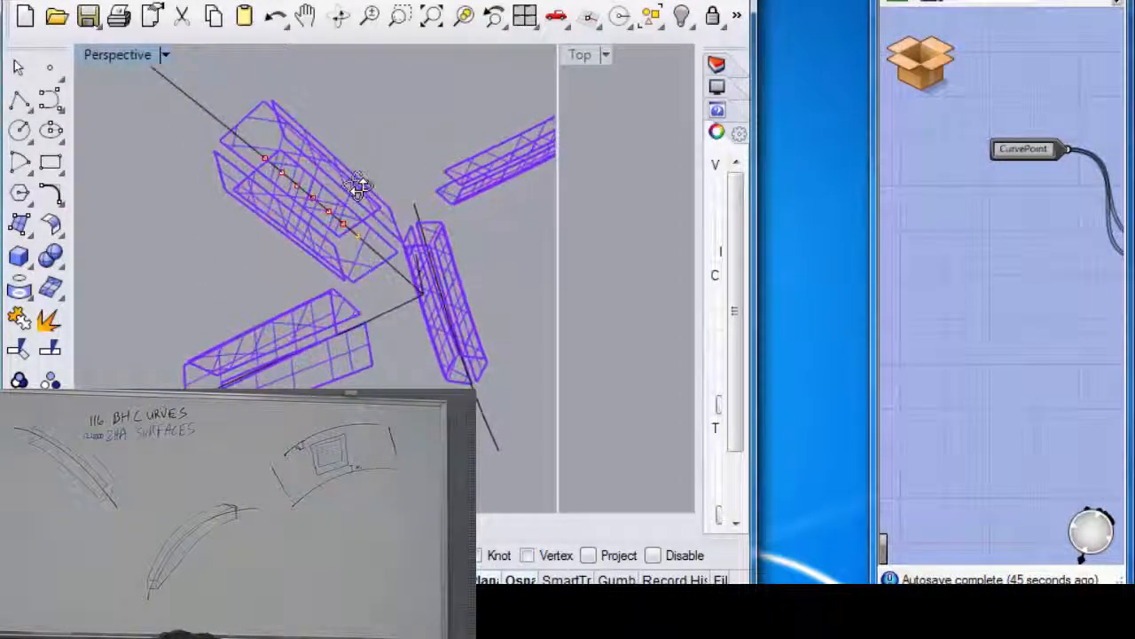
{"action": "left_click_drag", "start_coordinate": [877, 259], "coordinate": [597, 260]}
{"action": "right_click_drag", "start_coordinate": [798, 368], "coordinate": [681, 357]}
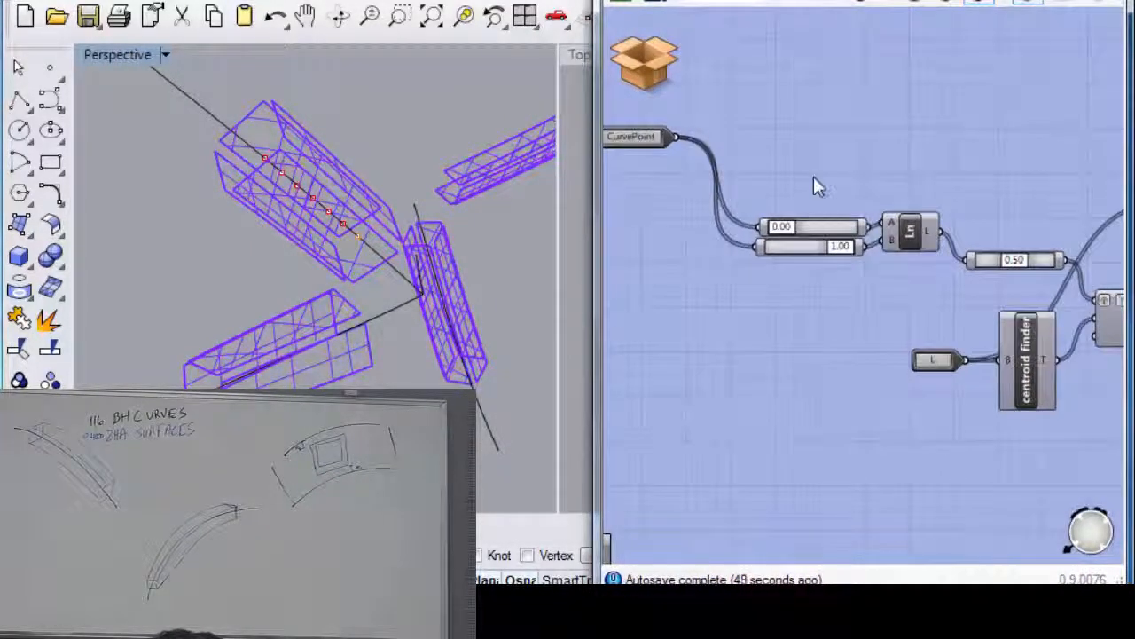
{"action": "scroll", "coordinate": [705, 178], "scroll_direction": "up", "scroll_amount": 3}
{"action": "left_click_drag", "start_coordinate": [887, 366], "coordinate": [816, 180]}
{"action": "right_click_drag", "start_coordinate": [405, 222], "coordinate": [245, 233]}
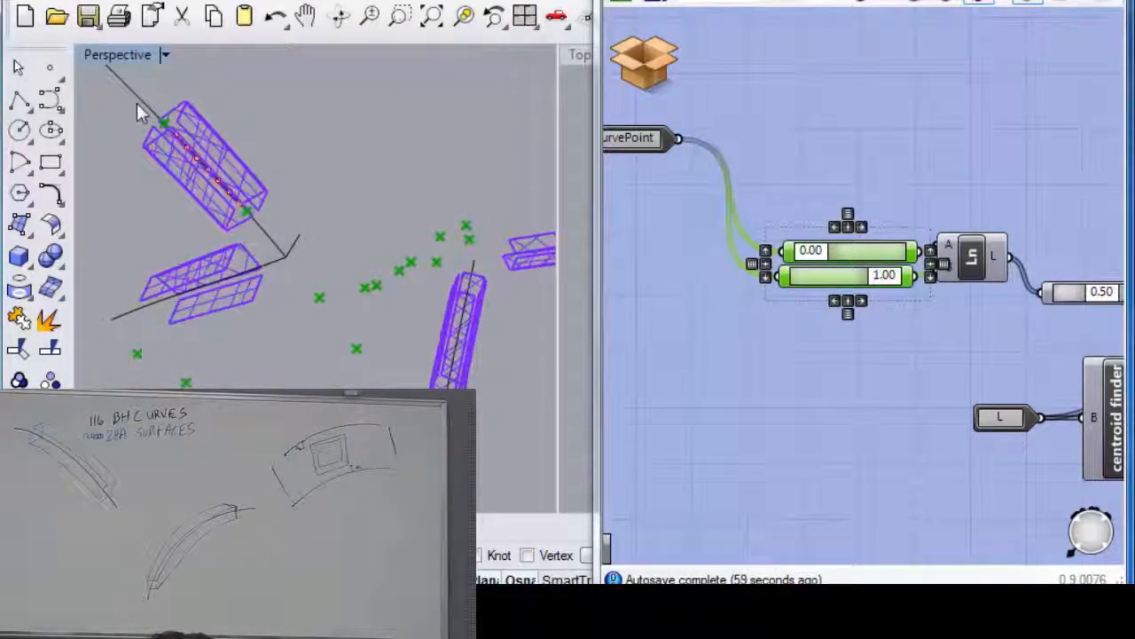
- Highlight the 0.50 midpoint component and the CPs component in turn to inspect their points in the viewport
{"action": "right_click_drag", "start_coordinate": [992, 334], "coordinate": [731, 251]}
{"action": "left_click", "coordinate": [927, 269]}
{"action": "left_click", "coordinate": [879, 237]}
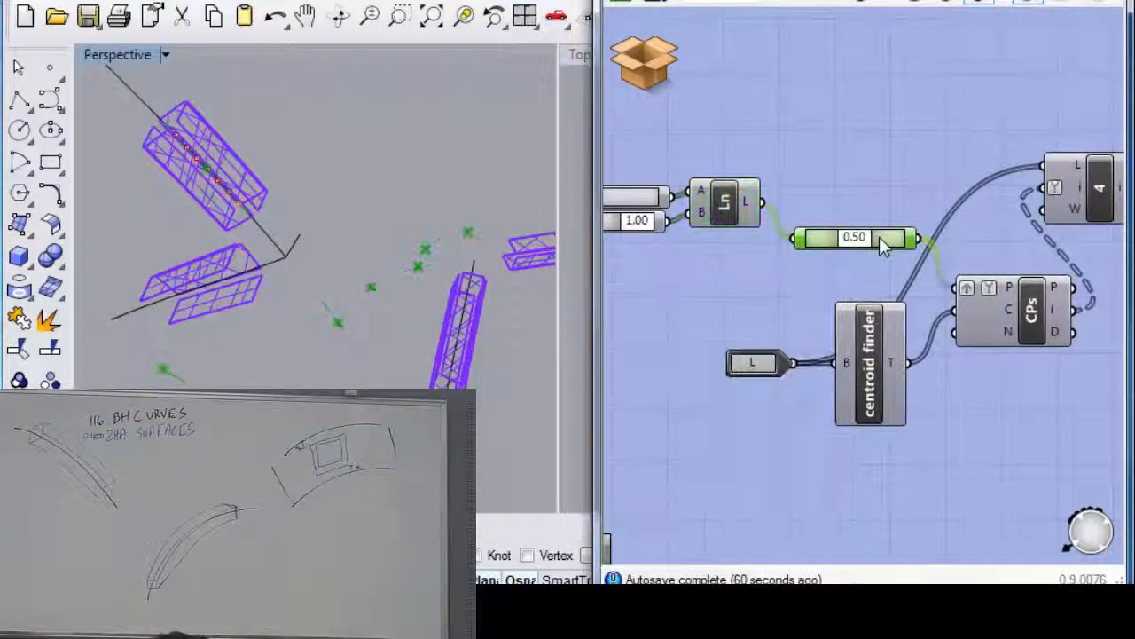
{"action": "scroll", "coordinate": [785, 221], "scroll_direction": "down", "scroll_amount": 1}
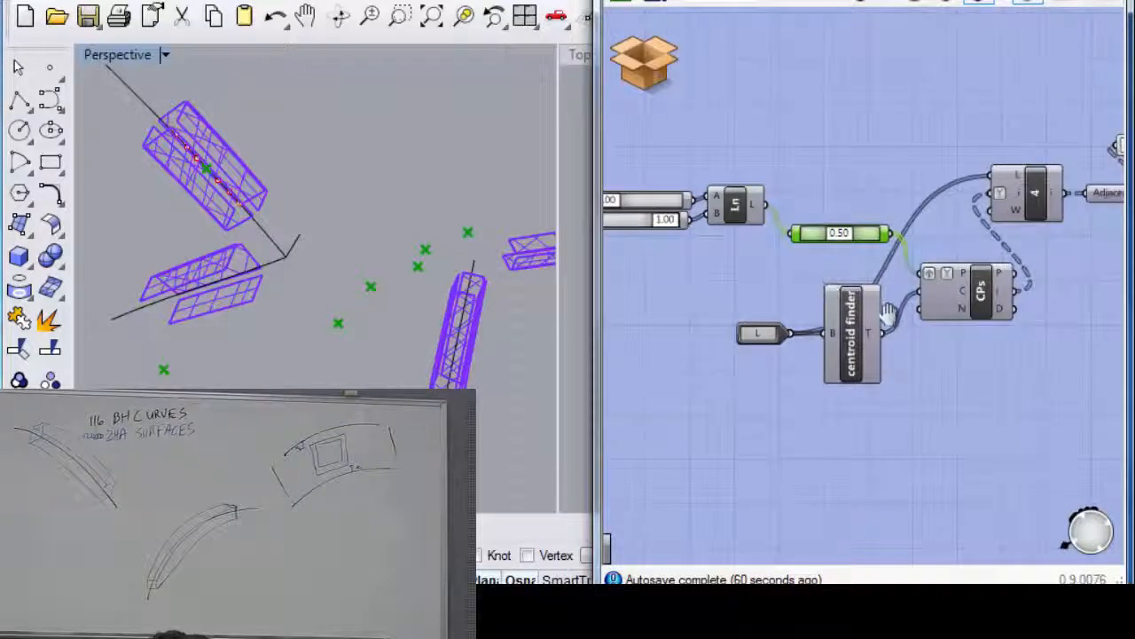
{"action": "right_click_drag", "start_coordinate": [950, 329], "coordinate": [905, 323]}
{"action": "left_click", "coordinate": [940, 287]}
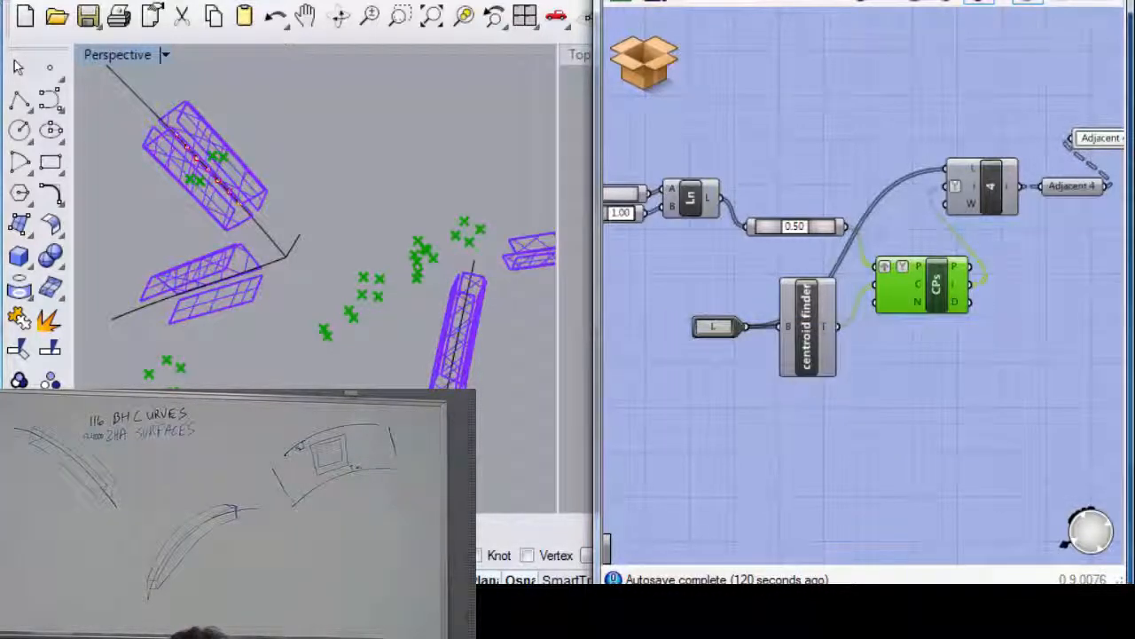
- Turn on the Profiler canvas widget to show component computation times
{"action": "left_click", "coordinate": [661, 0]}
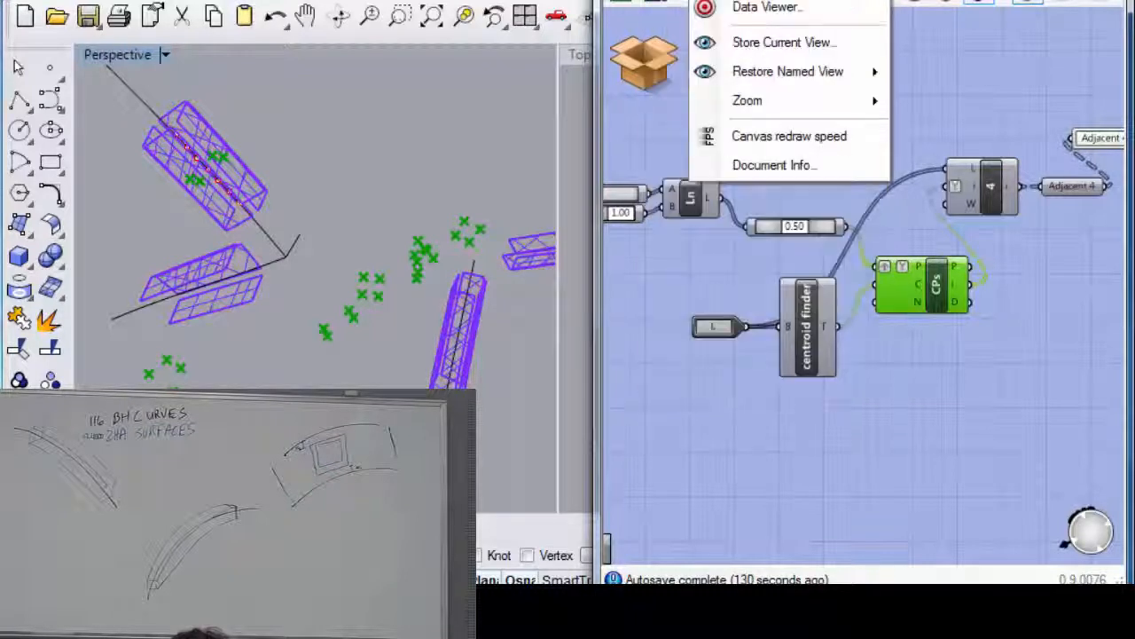
{"action": "mouse_move", "coordinate": [756, 0]}
{"action": "mouse_move", "coordinate": [864, 259]}
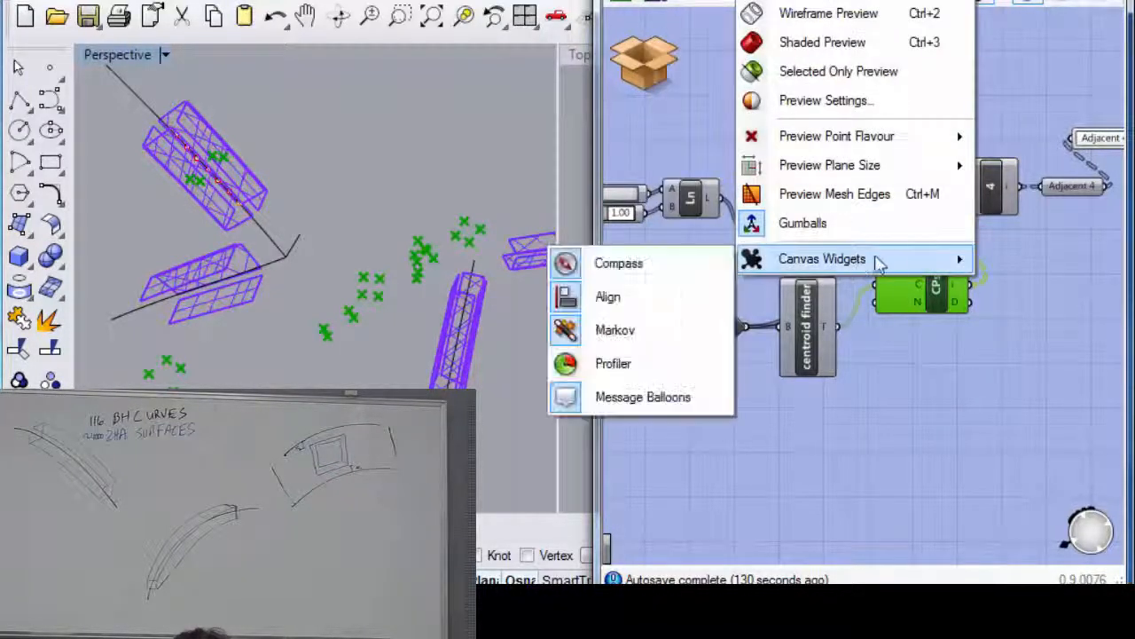
{"action": "left_click", "coordinate": [645, 365]}
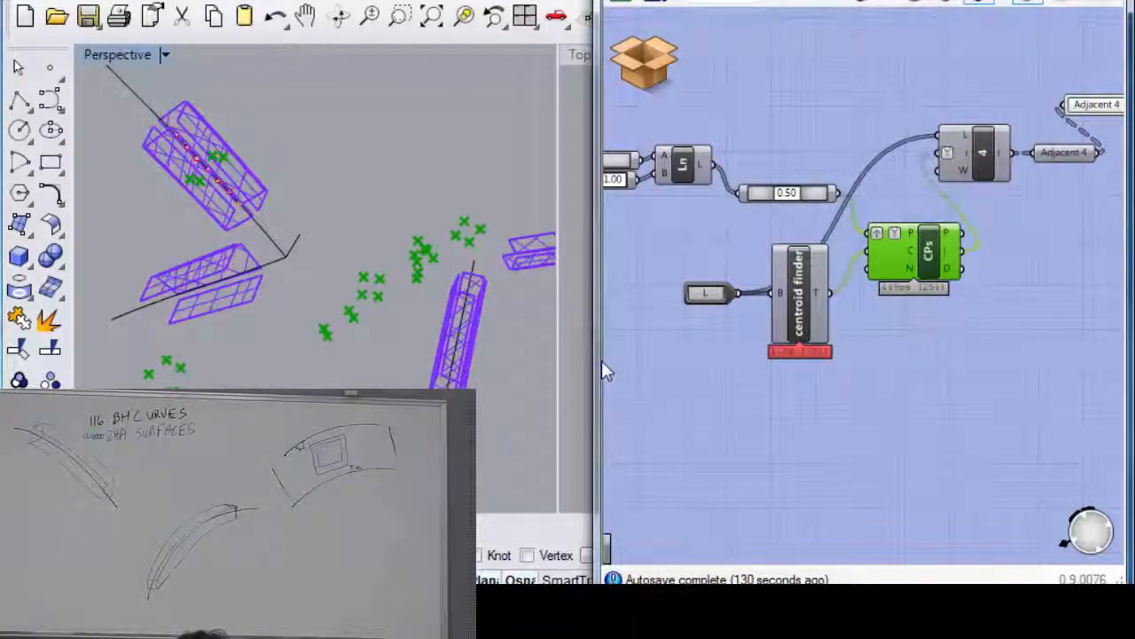
- Enlarge the Grasshopper window and examine the profiler timings of the centroid finder and CPs components
{"action": "left_click_drag", "start_coordinate": [602, 361], "coordinate": [407, 357]}
{"action": "scroll", "coordinate": [578, 313], "scroll_direction": "up", "scroll_amount": 1}
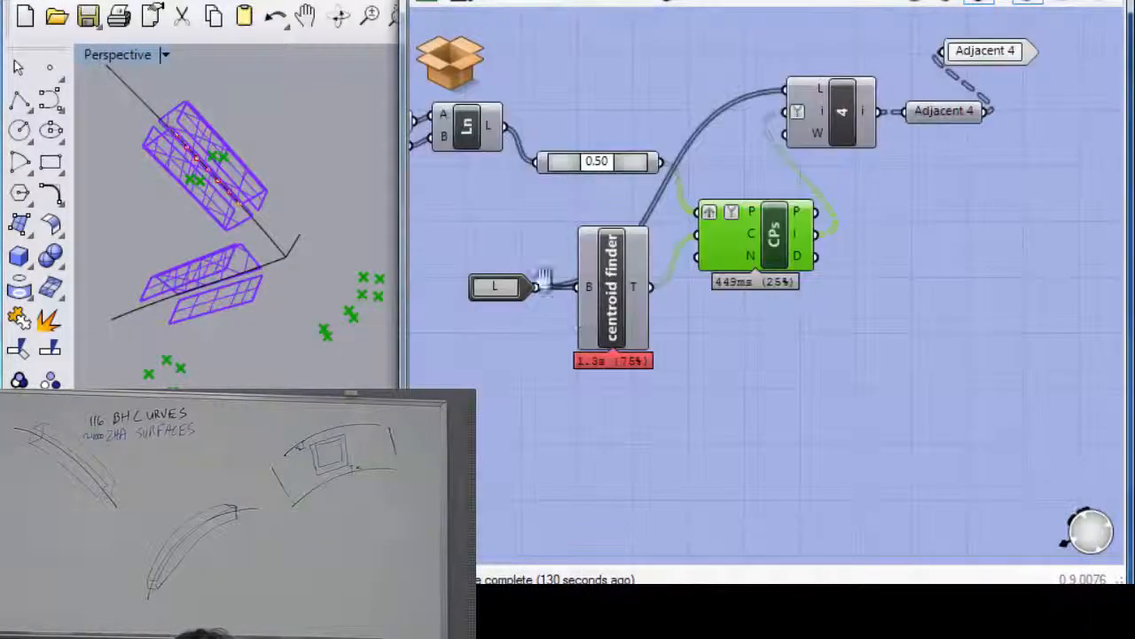
{"action": "right_click_drag", "start_coordinate": [543, 280], "coordinate": [674, 330]}
{"action": "scroll", "coordinate": [617, 246], "scroll_direction": "down", "scroll_amount": 1}
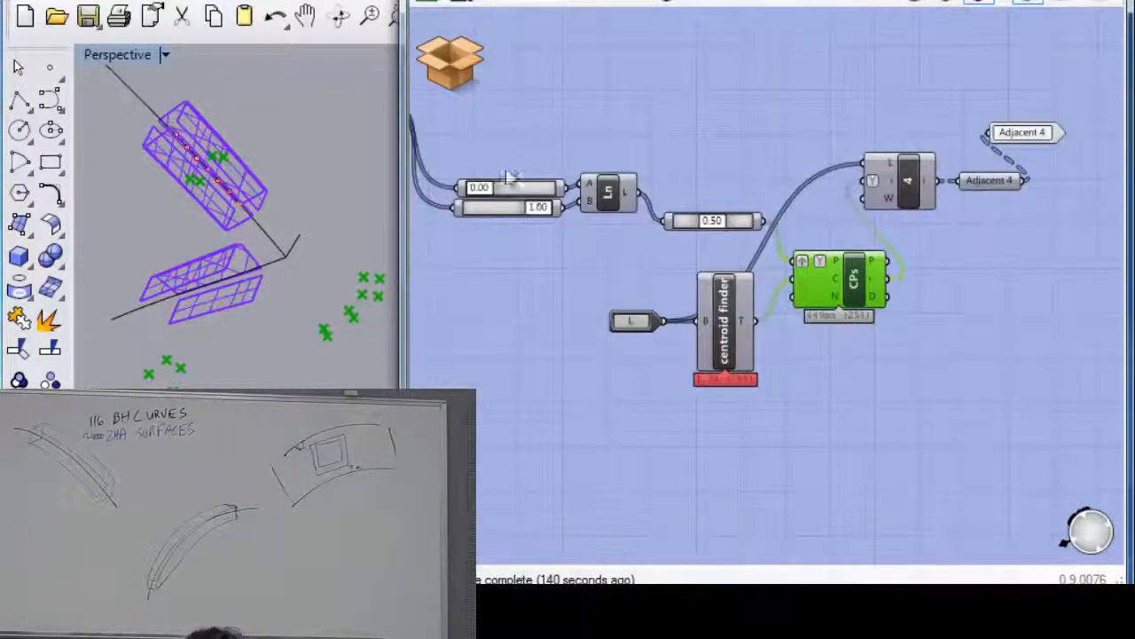
{"action": "scroll", "coordinate": [867, 310], "scroll_direction": "up", "scroll_amount": 3}
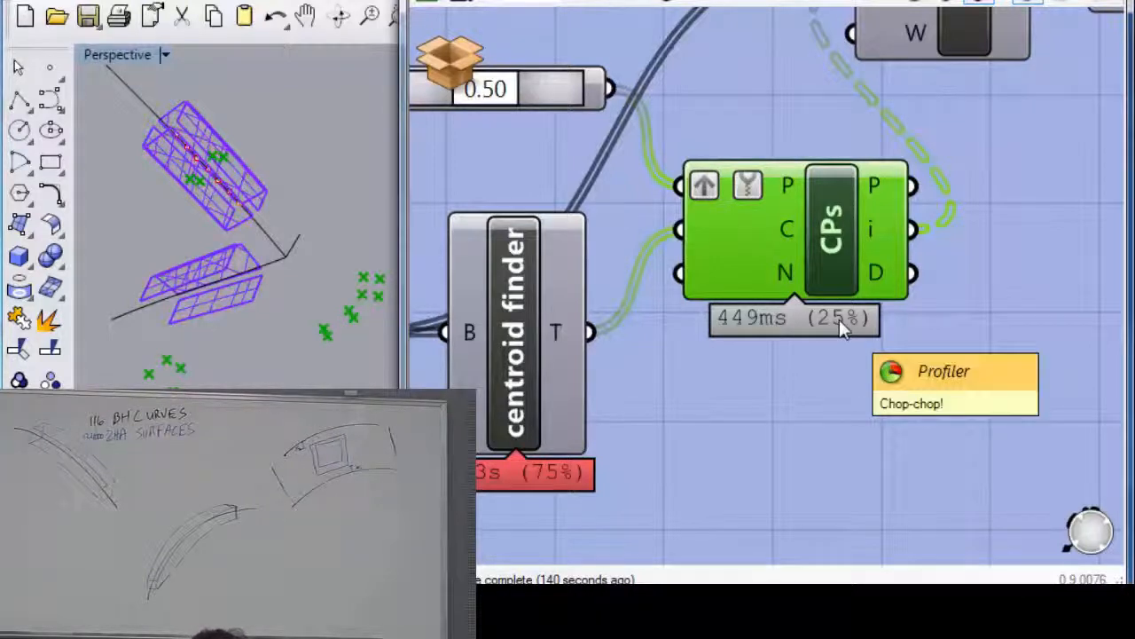
{"action": "scroll", "coordinate": [839, 319], "scroll_direction": "down", "scroll_amount": 1}
{"action": "right_click_drag", "start_coordinate": [854, 356], "coordinate": [976, 329]}
{"action": "scroll", "coordinate": [817, 357], "scroll_direction": "down", "scroll_amount": 1}
- Shift the centroid finder cluster below the L input's level, and open it to examine its internal components
{"action": "left_click_drag", "start_coordinate": [732, 314], "coordinate": [745, 380]}
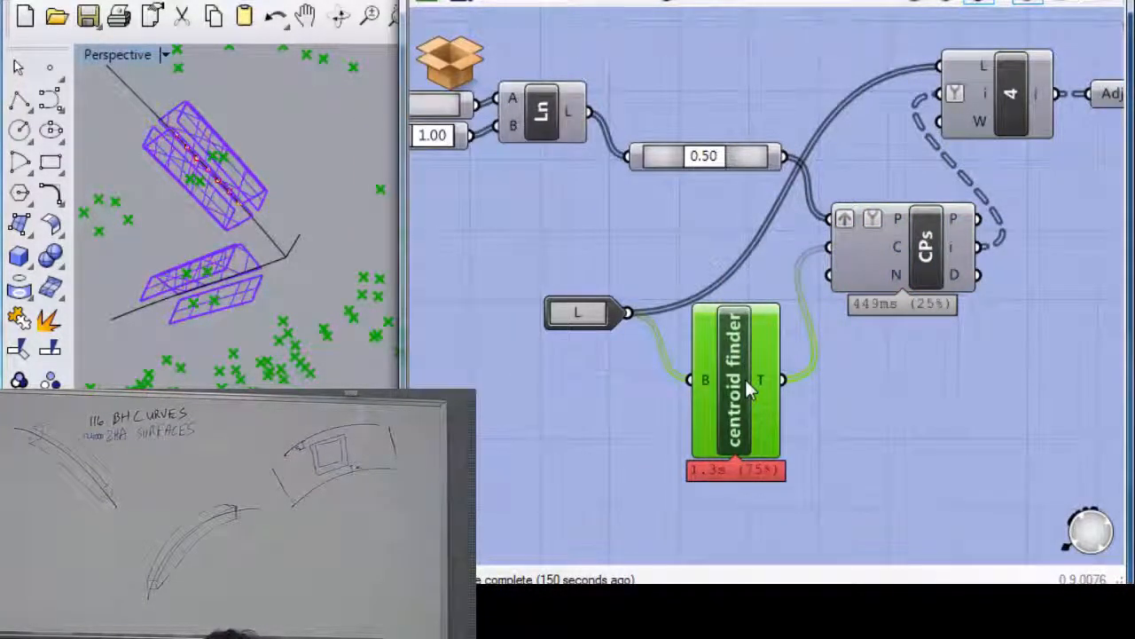
{"action": "double_click", "coordinate": [745, 378]}
{"action": "scroll", "coordinate": [729, 382], "scroll_direction": "down", "scroll_amount": 3}
{"action": "right_click_drag", "start_coordinate": [1097, 451], "coordinate": [710, 264]}
{"action": "scroll", "coordinate": [663, 173], "scroll_direction": "up", "scroll_amount": 2}
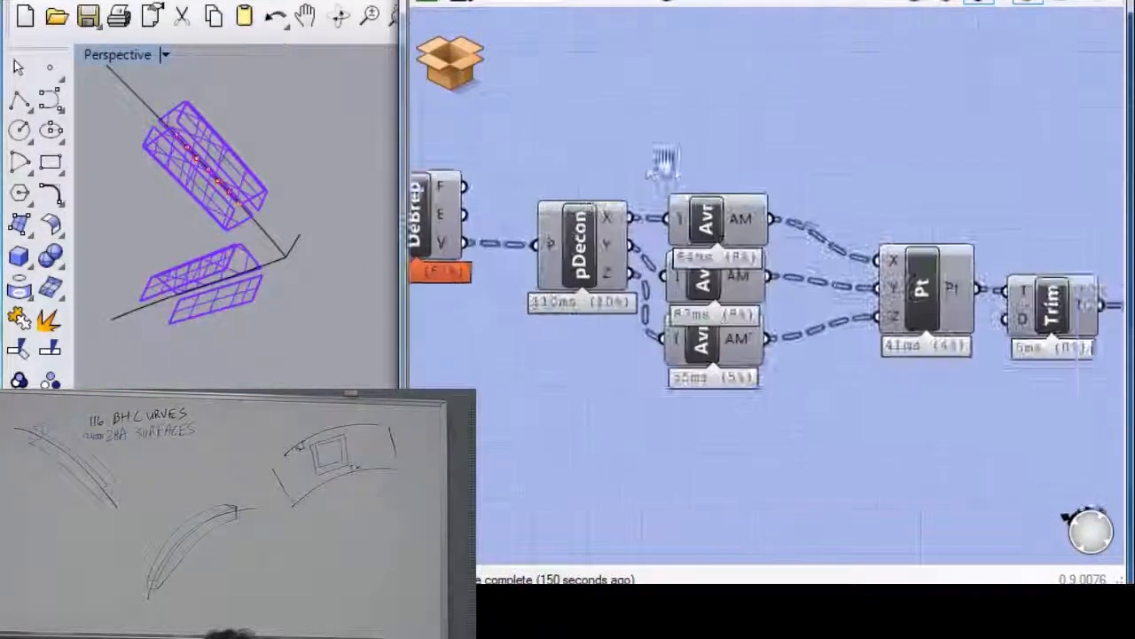
{"action": "right_click_drag", "start_coordinate": [664, 162], "coordinate": [727, 173]}
{"action": "scroll", "coordinate": [727, 170], "scroll_direction": "down", "scroll_amount": 1}
{"action": "right_click_drag", "start_coordinate": [531, 229], "coordinate": [593, 247]}
{"action": "left_click", "coordinate": [593, 248]}
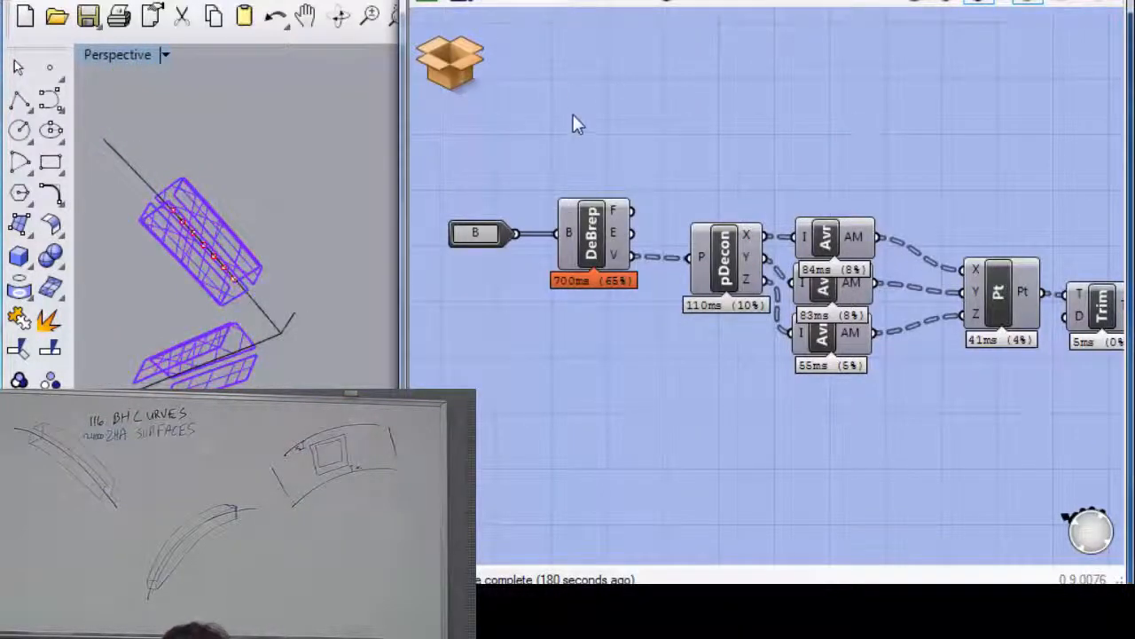
- Reposition the pDecon component slightly beside DeBrep and inspect the data of its Z output
{"action": "right_click_drag", "start_coordinate": [626, 127], "coordinate": [650, 133]}
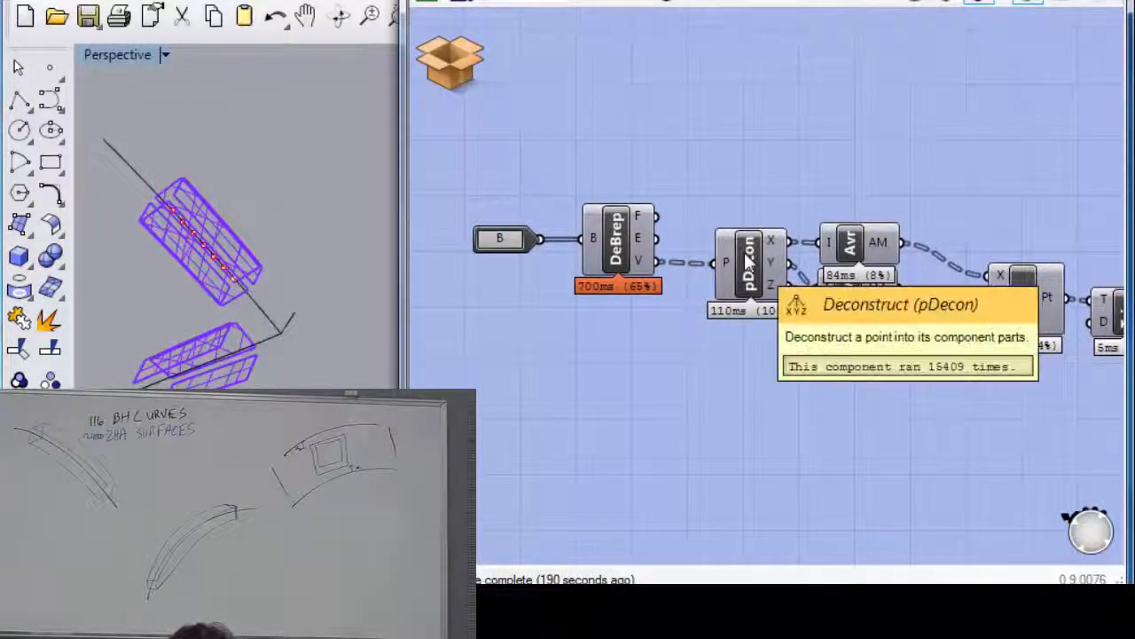
{"action": "mouse_move", "coordinate": [766, 262]}
{"action": "left_mouse_down"}
{"action": "mouse_move", "coordinate": [753, 282]}
{"action": "mouse_move", "coordinate": [751, 273]}
{"action": "left_mouse_up"}
{"action": "mouse_move", "coordinate": [761, 303]}
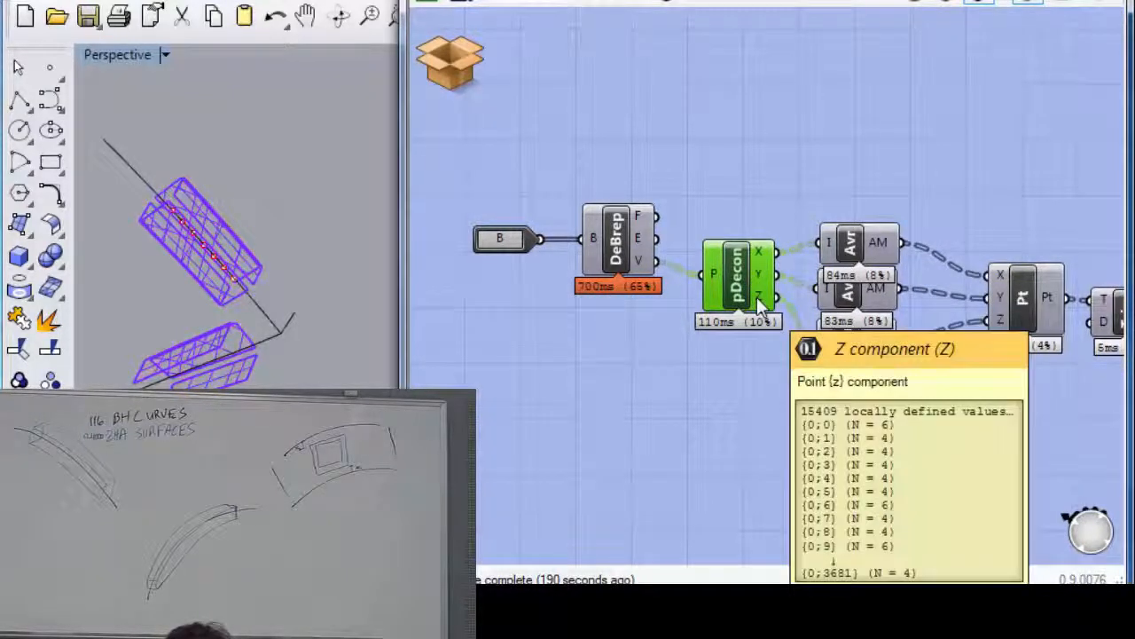
{"action": "right_click_drag", "start_coordinate": [809, 191], "coordinate": [751, 140]}
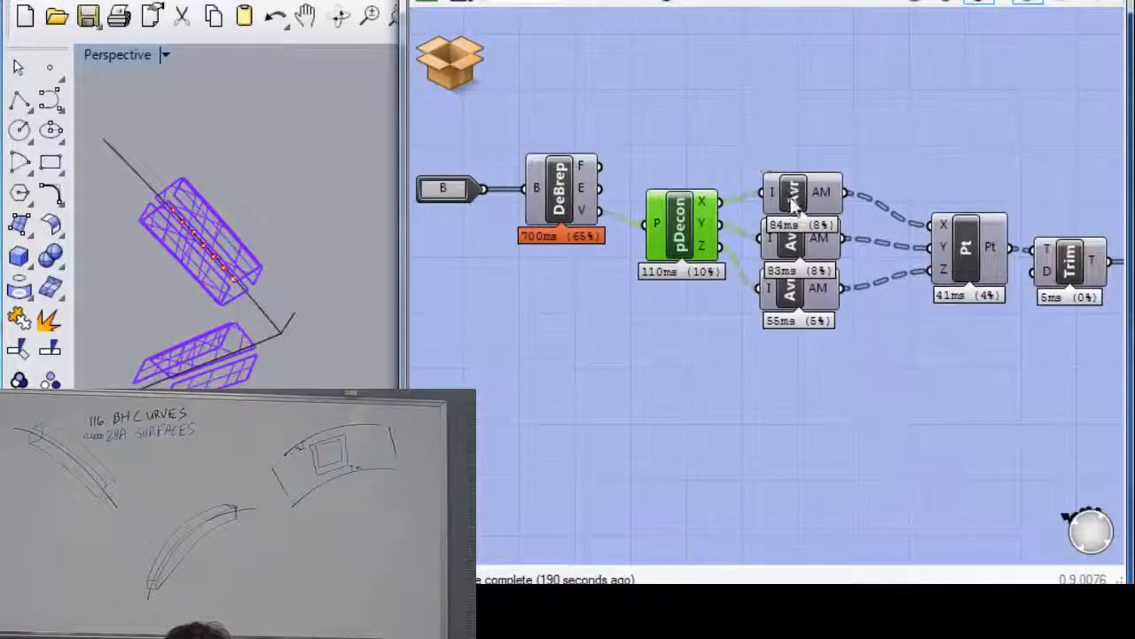
- Highlight the Construct Point component to inspect its averaged points on the envelopes, and check DeBrep's vertex list
{"action": "left_click", "coordinate": [967, 264]}
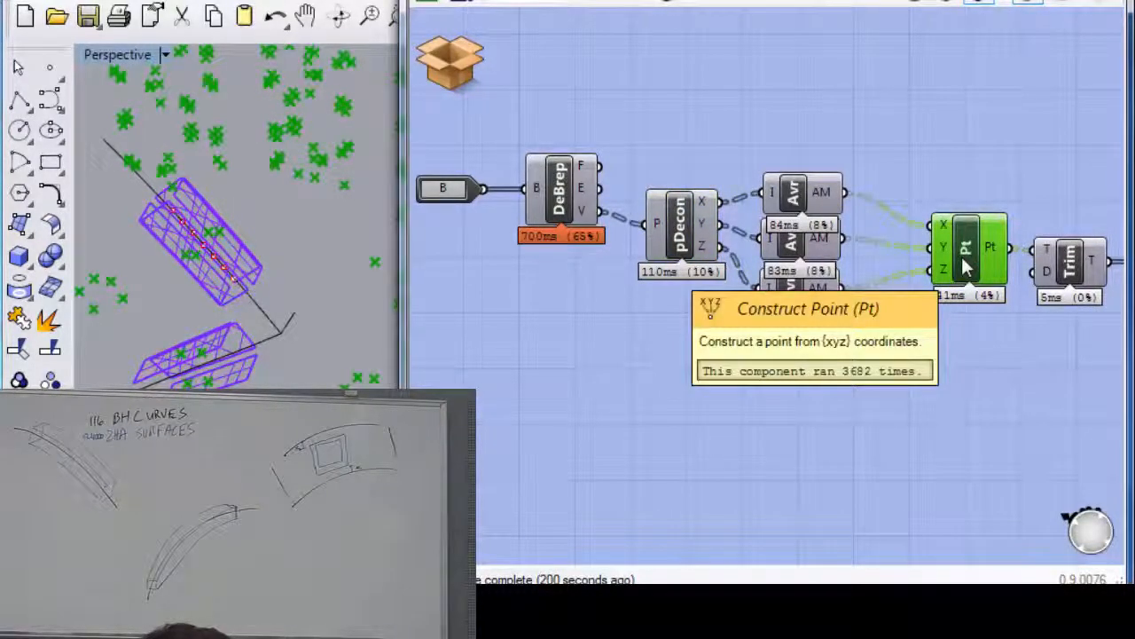
{"action": "right_click_drag", "start_coordinate": [178, 211], "coordinate": [290, 247]}
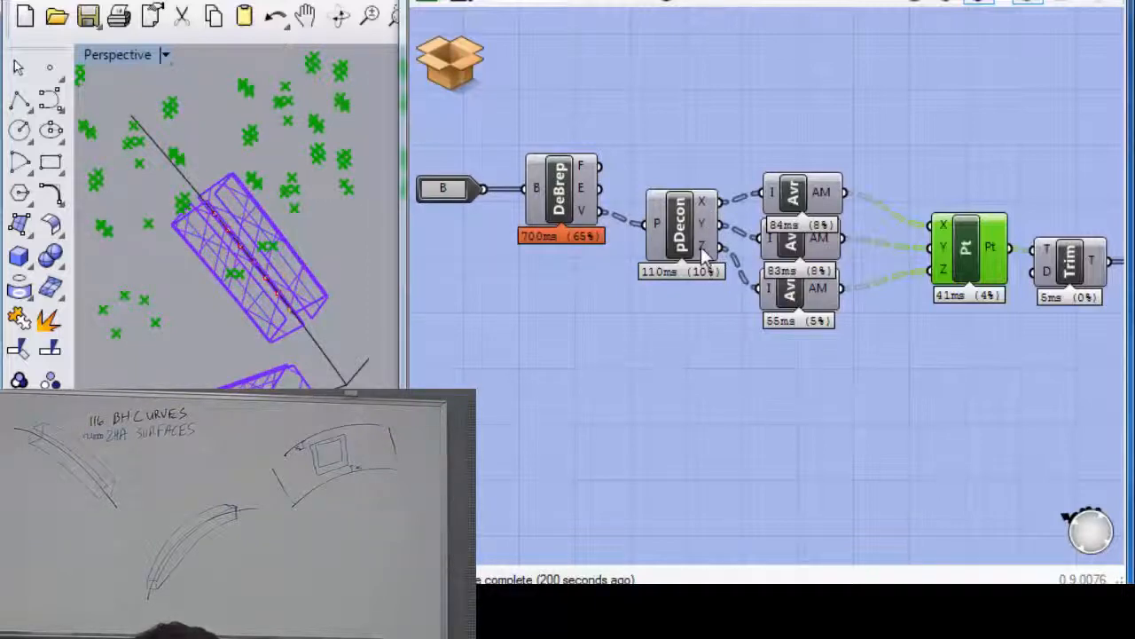
{"action": "mouse_move", "coordinate": [694, 205]}
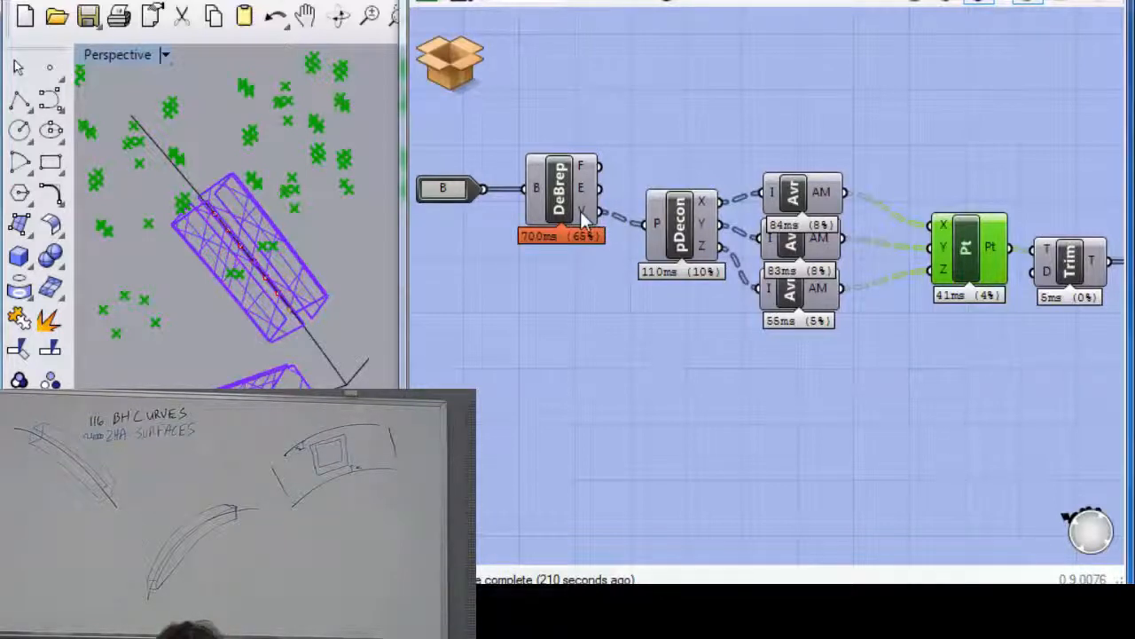
{"action": "mouse_move", "coordinate": [579, 209]}
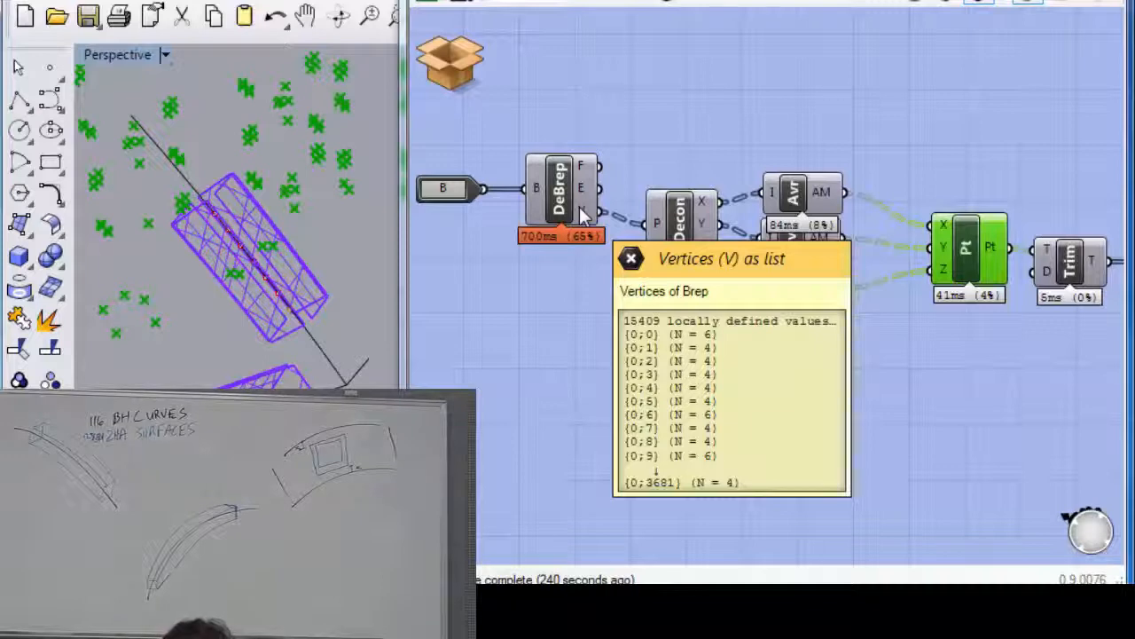
{"action": "right_click_drag", "start_coordinate": [851, 121], "coordinate": [808, 107]}
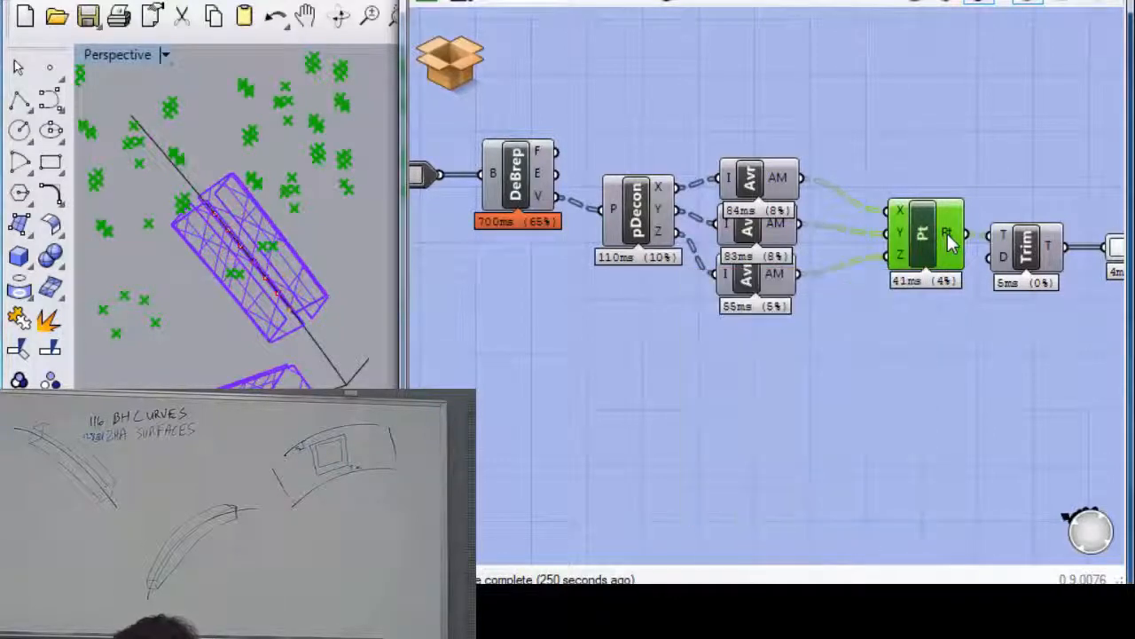
- Inspect the data of Construct Point's Pt output, and save the centroid finder cluster to return to the parent document
{"action": "mouse_move", "coordinate": [947, 233]}
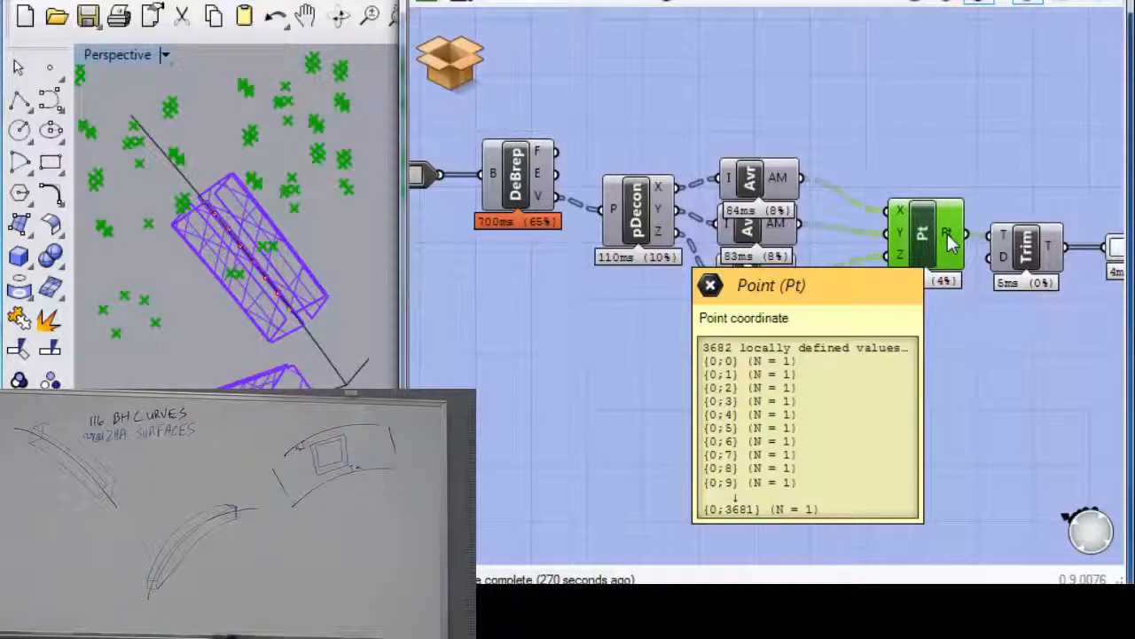
{"action": "scroll", "coordinate": [948, 233], "scroll_direction": "down", "scroll_amount": 2}
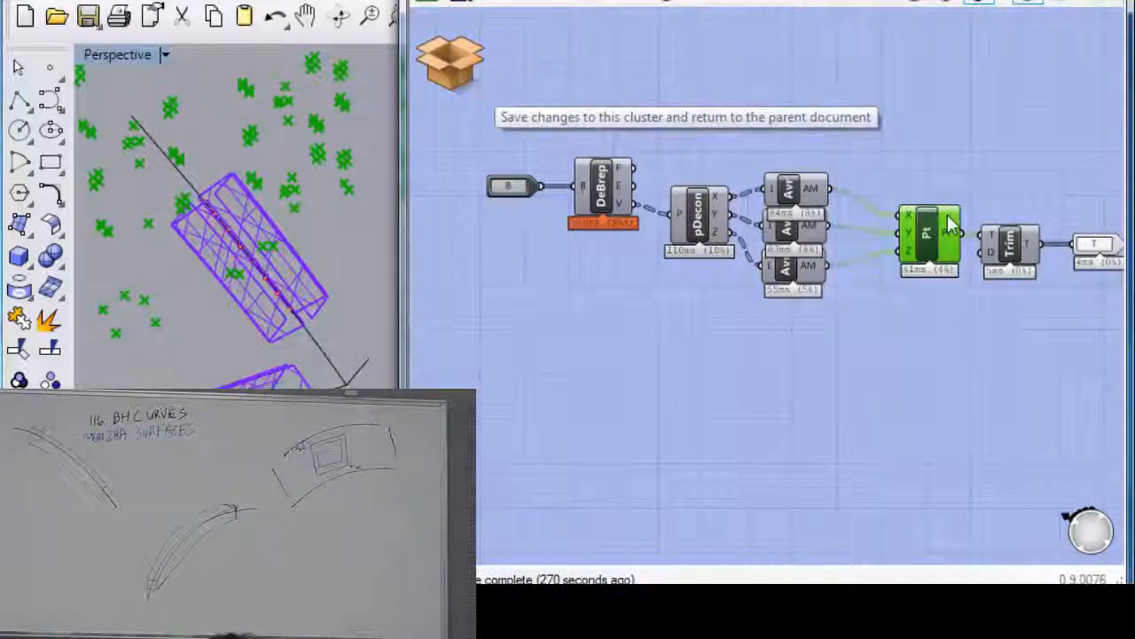
{"action": "right_click_drag", "start_coordinate": [702, 286], "coordinate": [661, 258]}
{"action": "scroll", "coordinate": [679, 287], "scroll_direction": "down", "scroll_amount": 2}
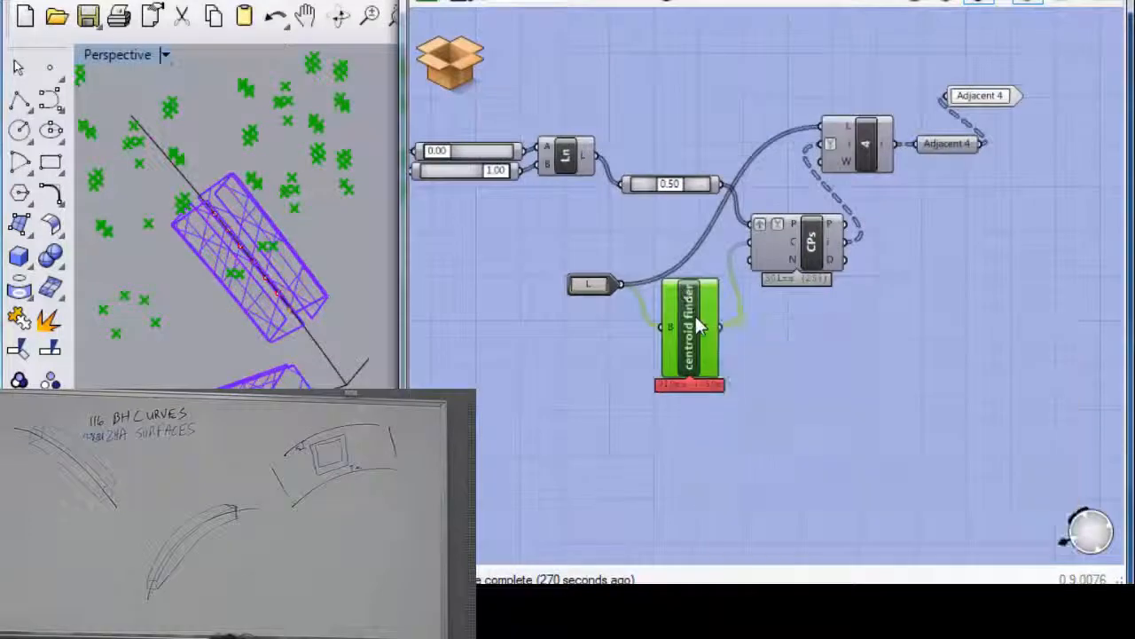
- Move the centroid finder cluster slightly lower and the L input farther from it, and inspect the cluster's T output
{"action": "left_click_drag", "start_coordinate": [681, 297], "coordinate": [686, 317]}
{"action": "mouse_move", "coordinate": [714, 346]}
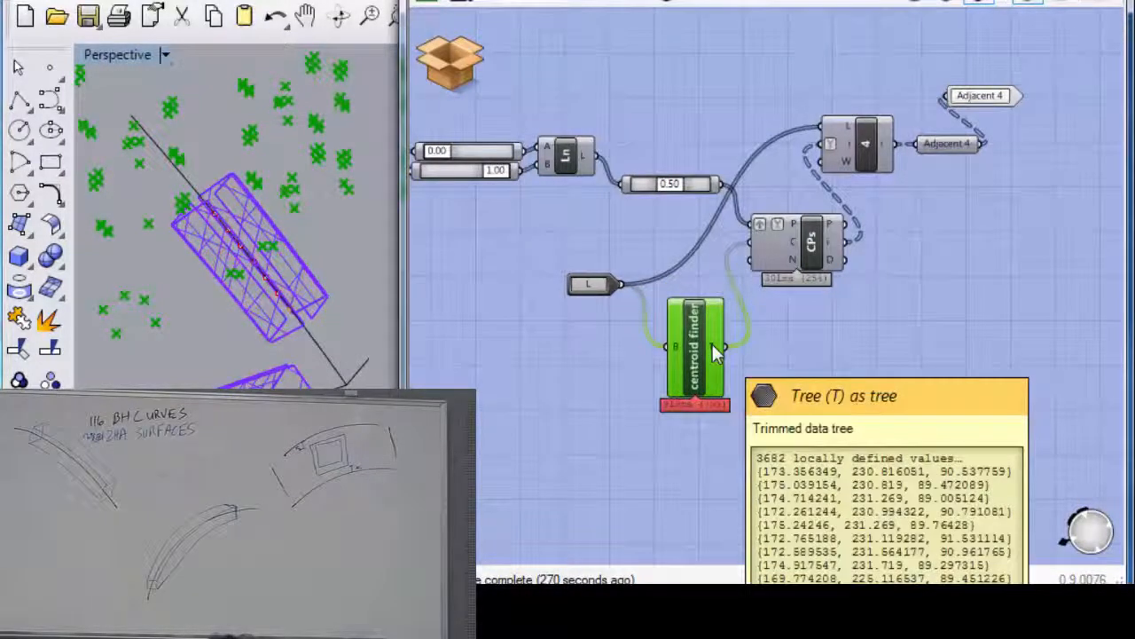
{"action": "left_click_drag", "start_coordinate": [568, 289], "coordinate": [484, 285]}
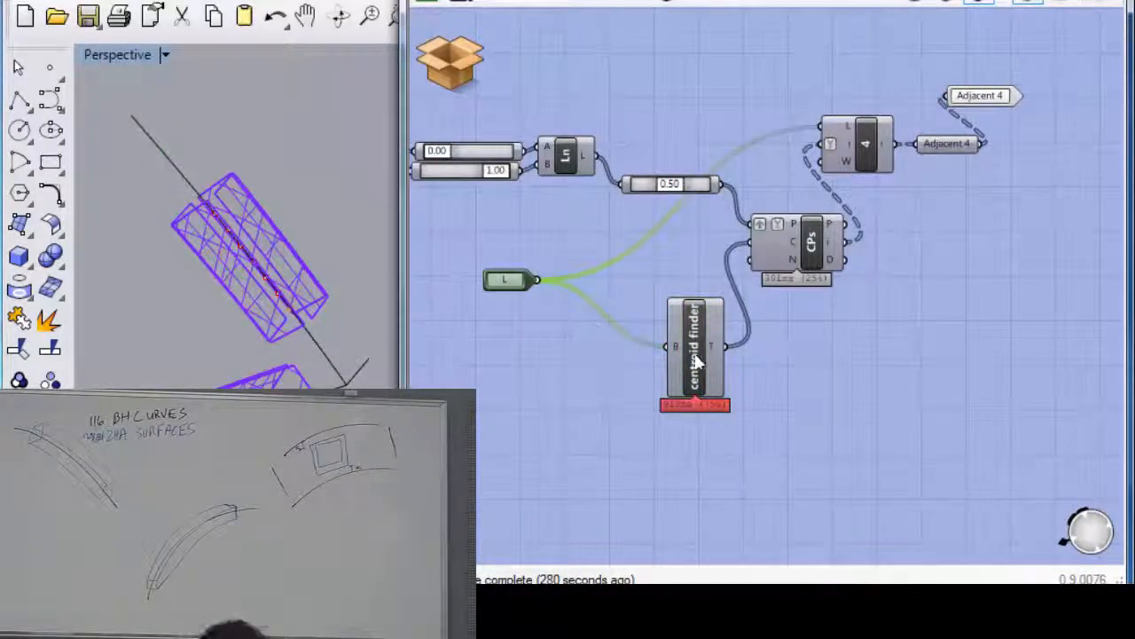
{"action": "mouse_move", "coordinate": [710, 342]}
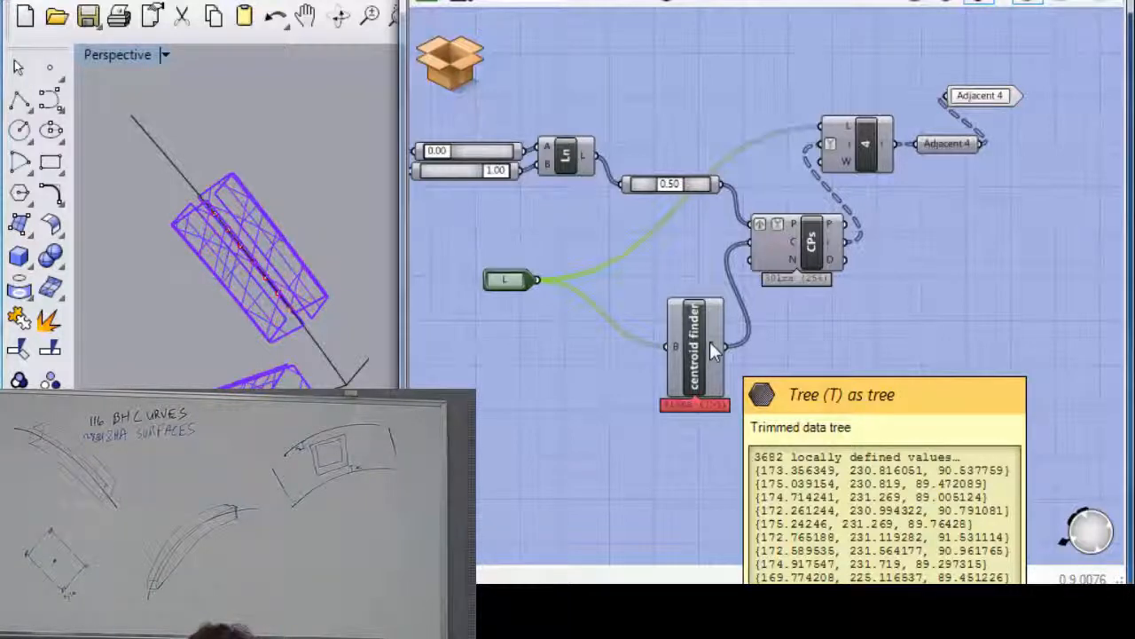
- Add an Area component on the empty canvas beside the centroid finder cluster, below CPs
{"action": "double_click", "coordinate": [879, 354]}
{"action": "type", "text": "area"}
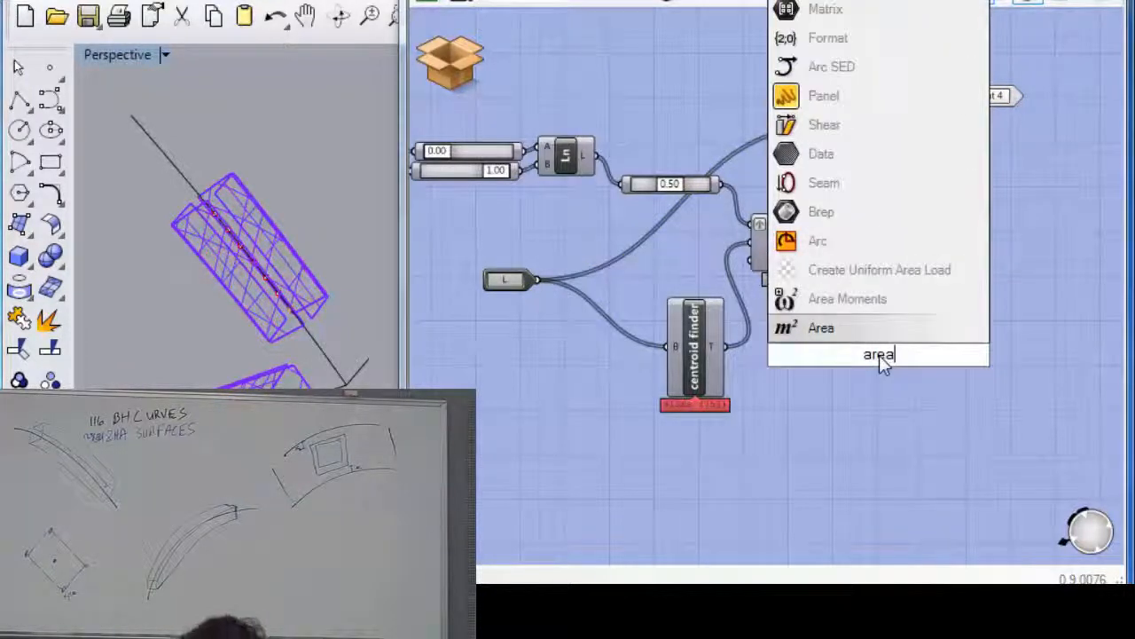
{"action": "key", "text": "Return"}
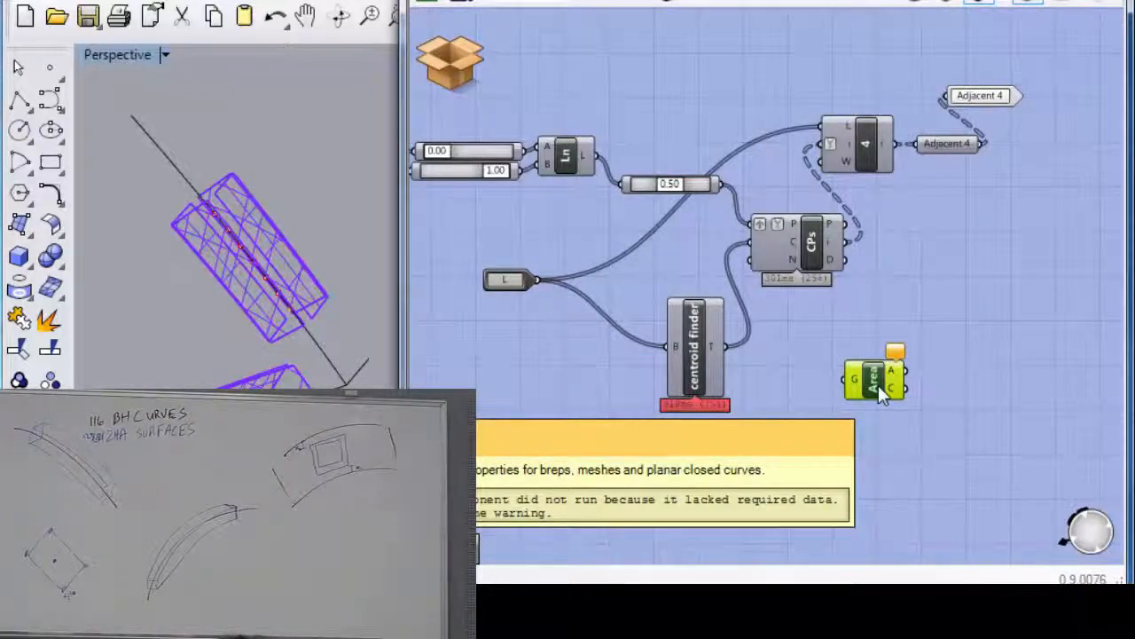
- Open the centroid finder cluster to review its component timings, and save and close it
{"action": "left_click", "coordinate": [703, 333]}
{"action": "double_click", "coordinate": [700, 325]}
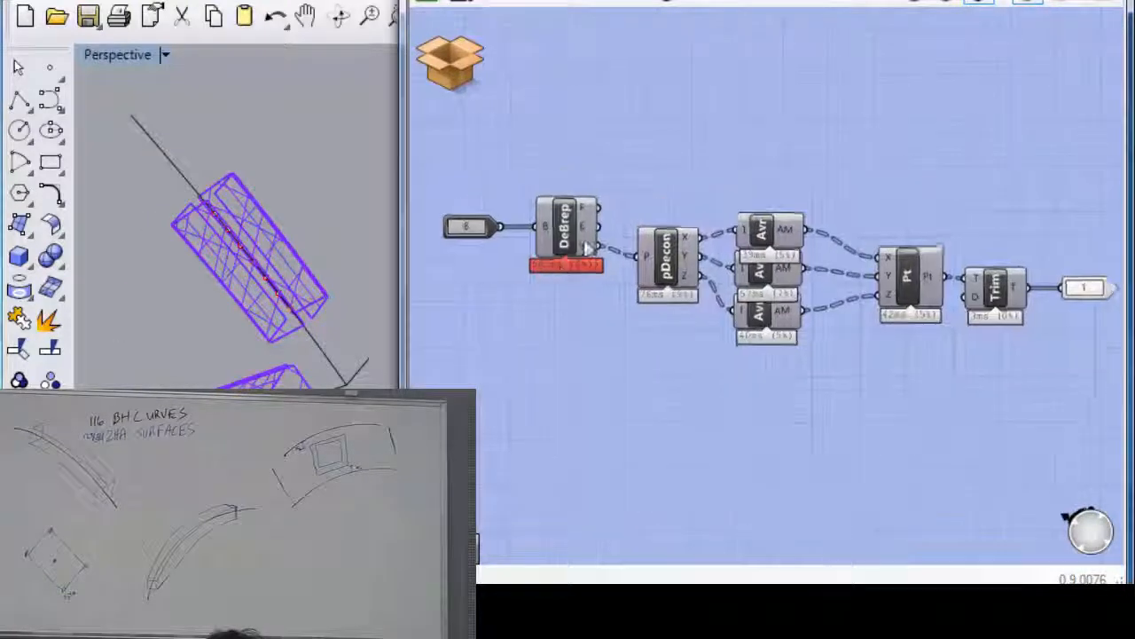
{"action": "left_click", "coordinate": [451, 69]}
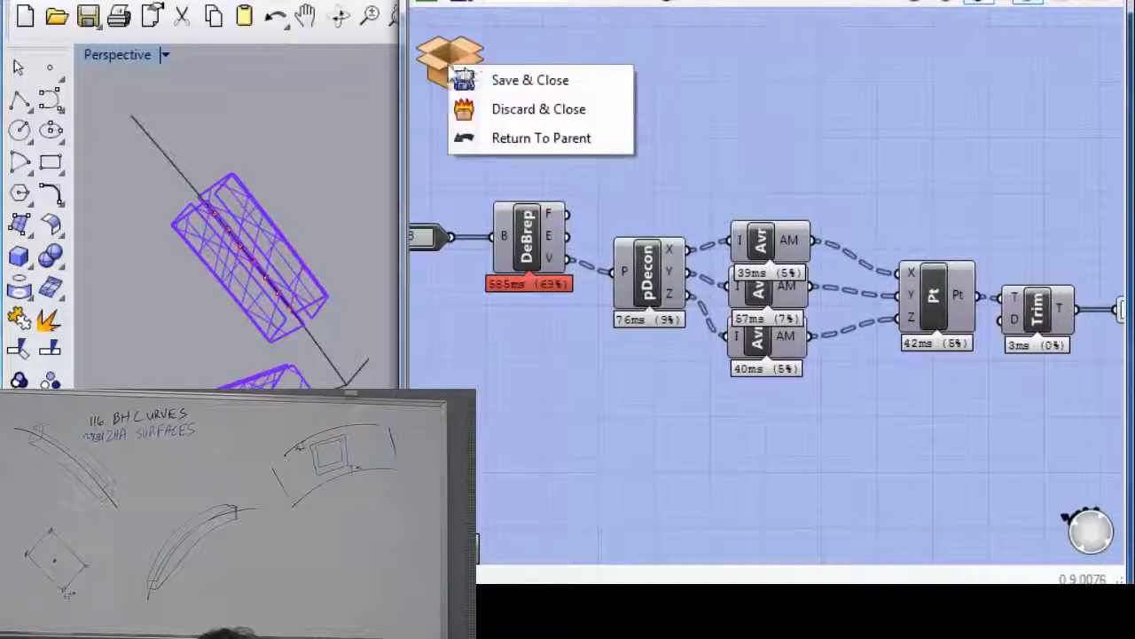
{"action": "left_click", "coordinate": [488, 79]}
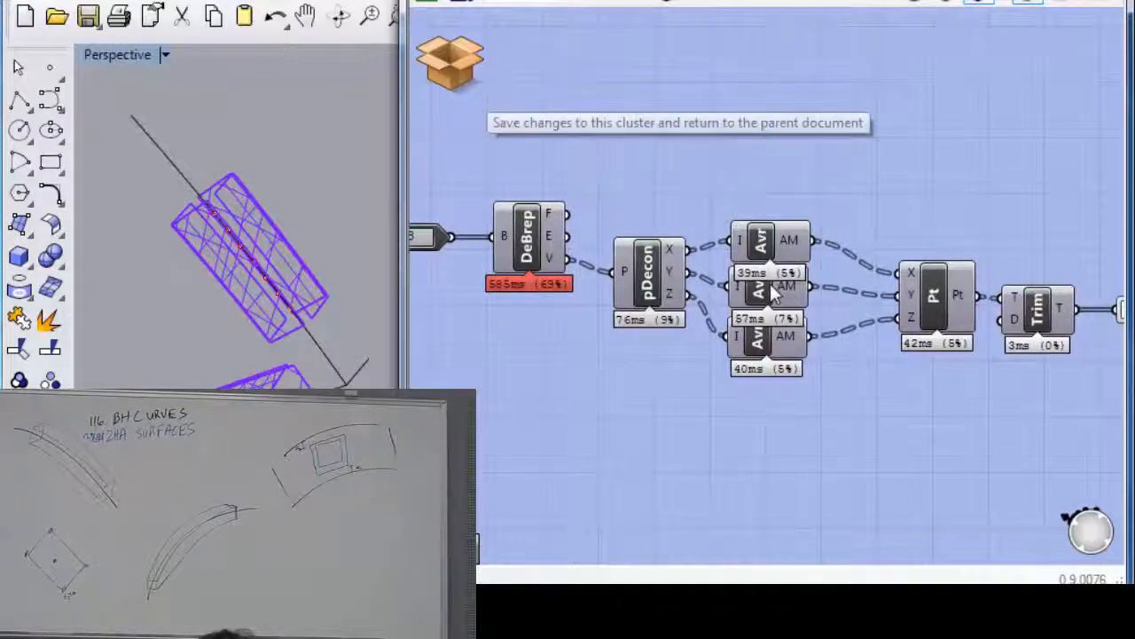
- Check the centroid finder's computation time and B input data, and keep the current Windows color scheme without further messages
{"action": "scroll", "coordinate": [690, 409], "scroll_direction": "up", "scroll_amount": 5}
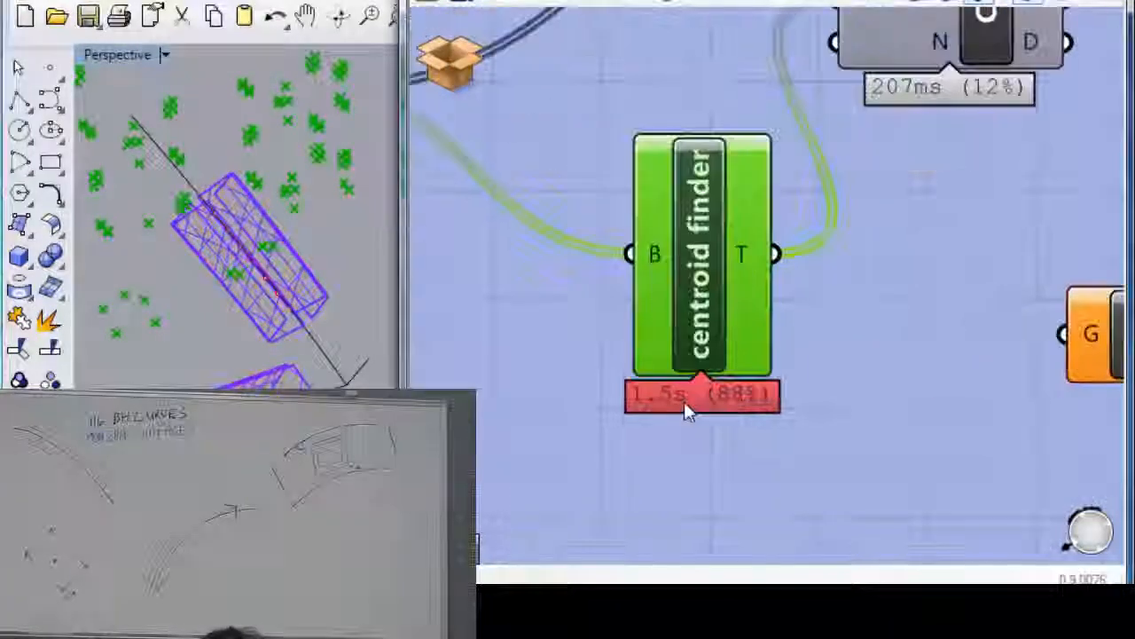
{"action": "scroll", "coordinate": [684, 402], "scroll_direction": "down", "scroll_amount": 5}
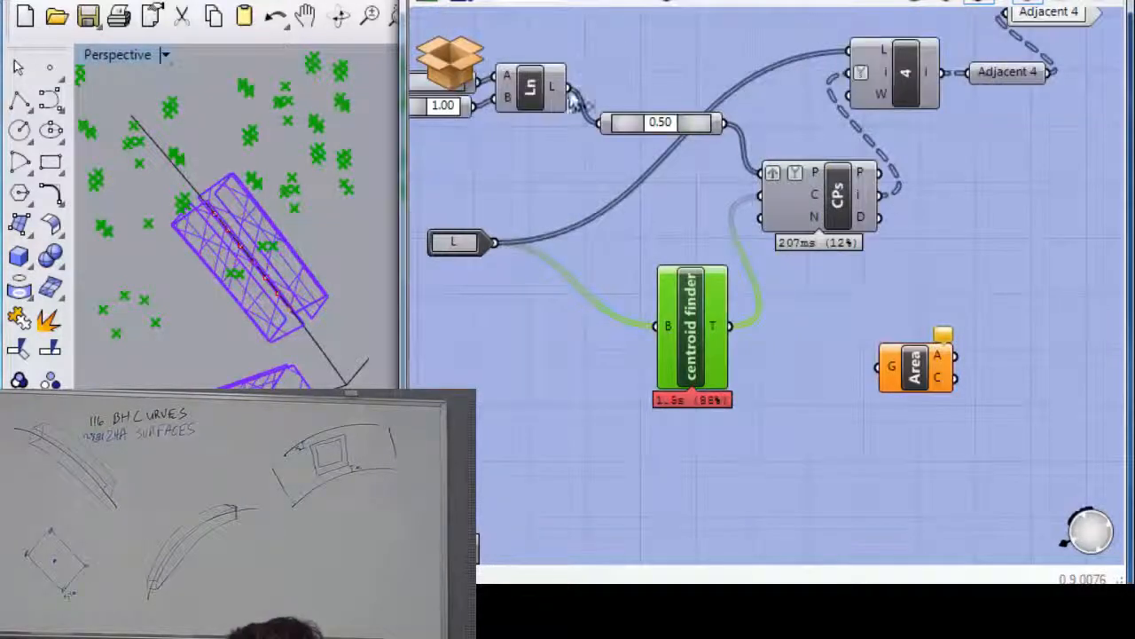
{"action": "mouse_move", "coordinate": [672, 304]}
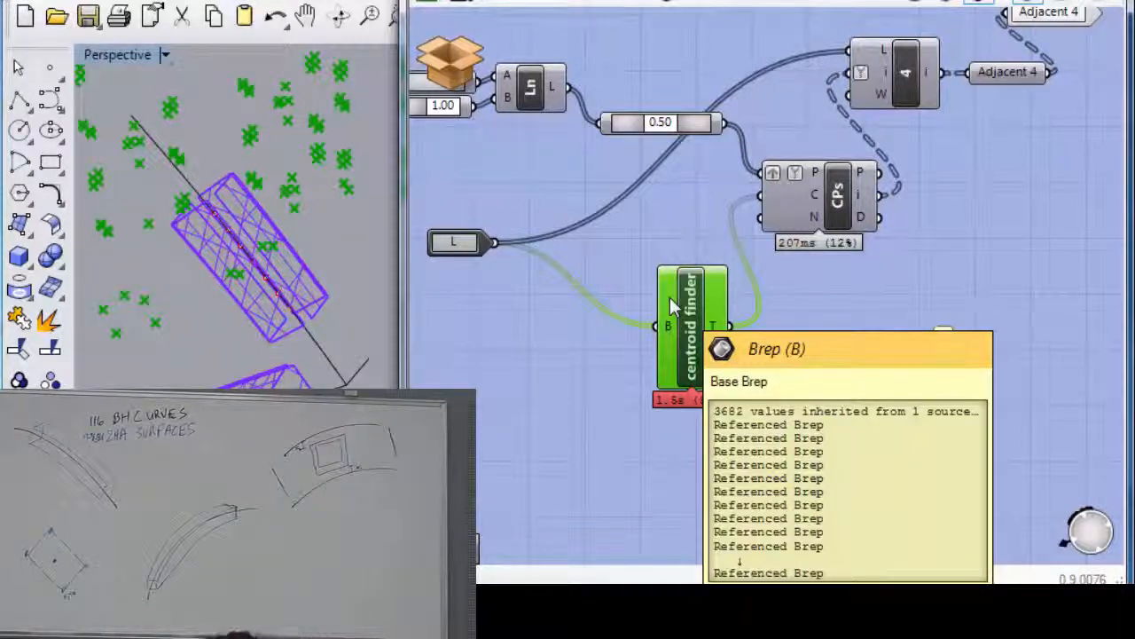
{"action": "mouse_move", "coordinate": [899, 357]}
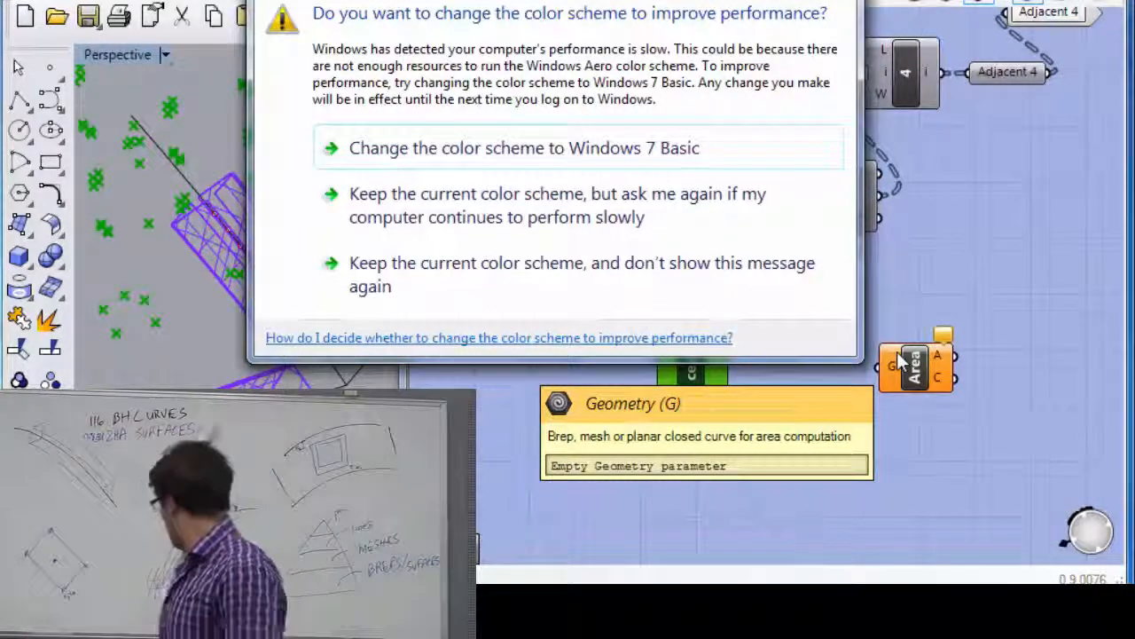
{"action": "left_click", "coordinate": [550, 257]}
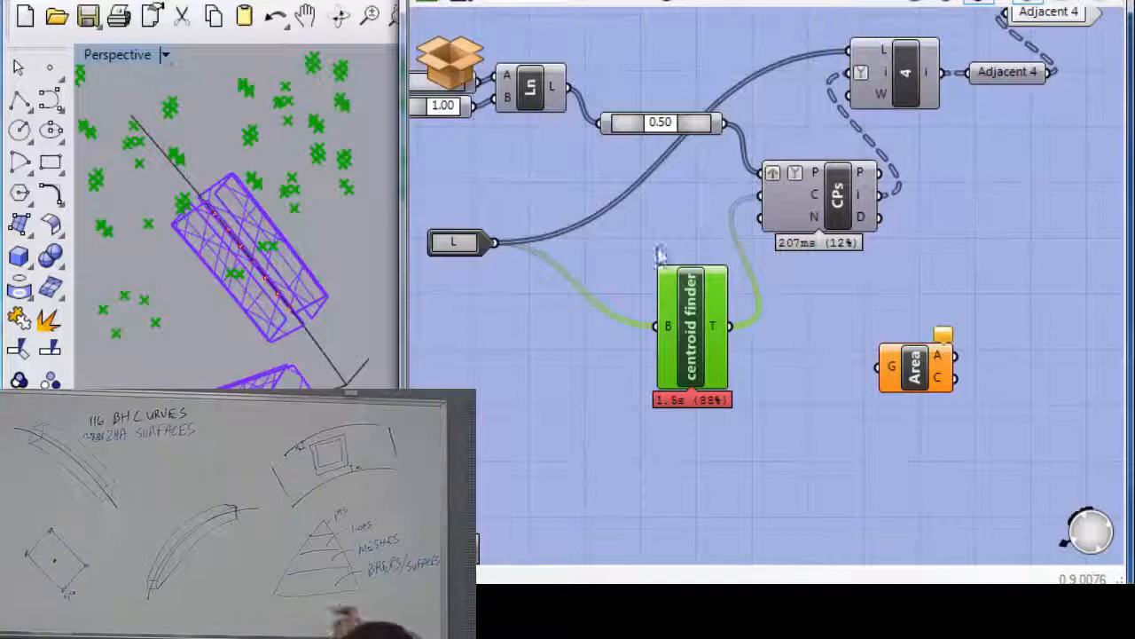
- Reopen the centroid finder cluster to review its vertex-averaging components, and return to the parent document with Save & Close
{"action": "double_click", "coordinate": [693, 285]}
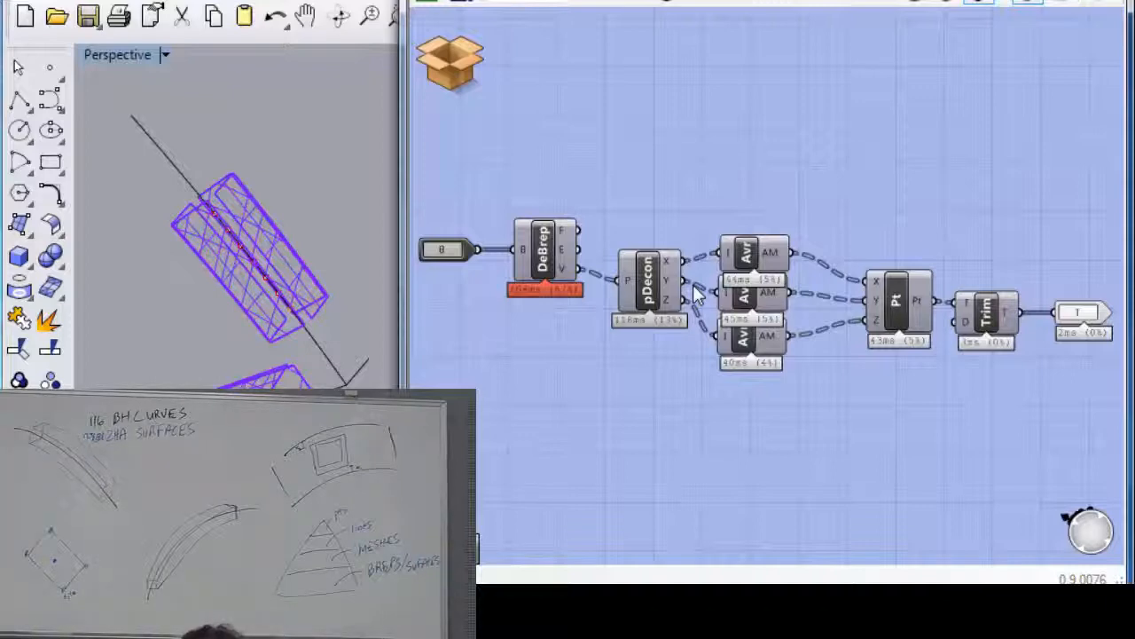
{"action": "left_click", "coordinate": [452, 58]}
{"action": "left_click", "coordinate": [472, 69]}
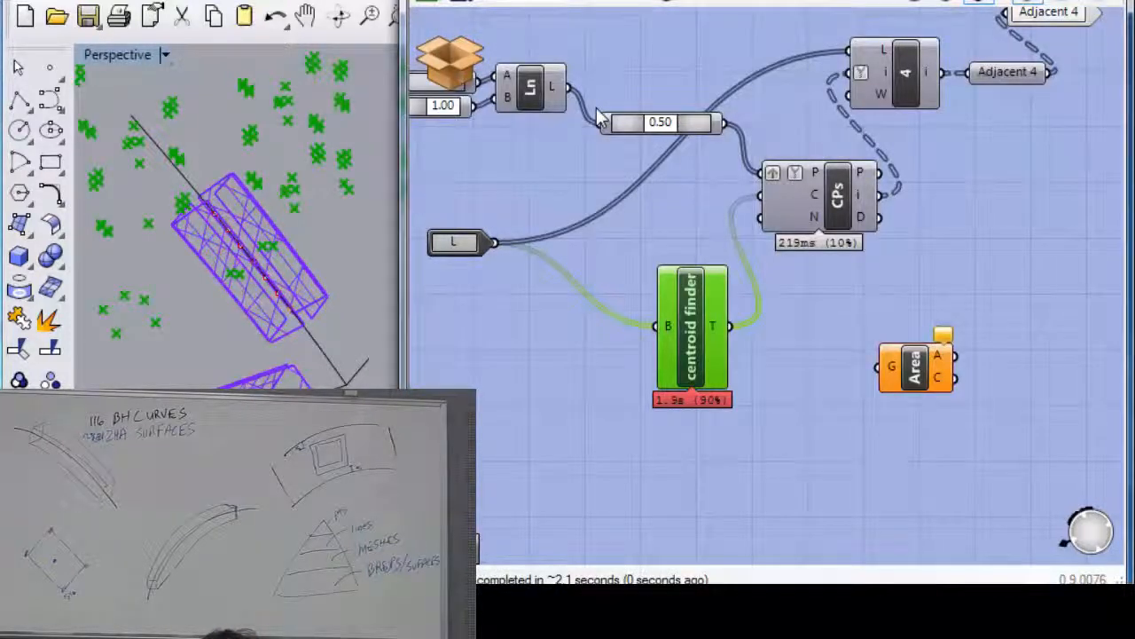
- Examine the CPs component's computation time, dismissing the Windows performance prompt with the current color scheme kept
{"action": "scroll", "coordinate": [834, 191], "scroll_direction": "up", "scroll_amount": 4}
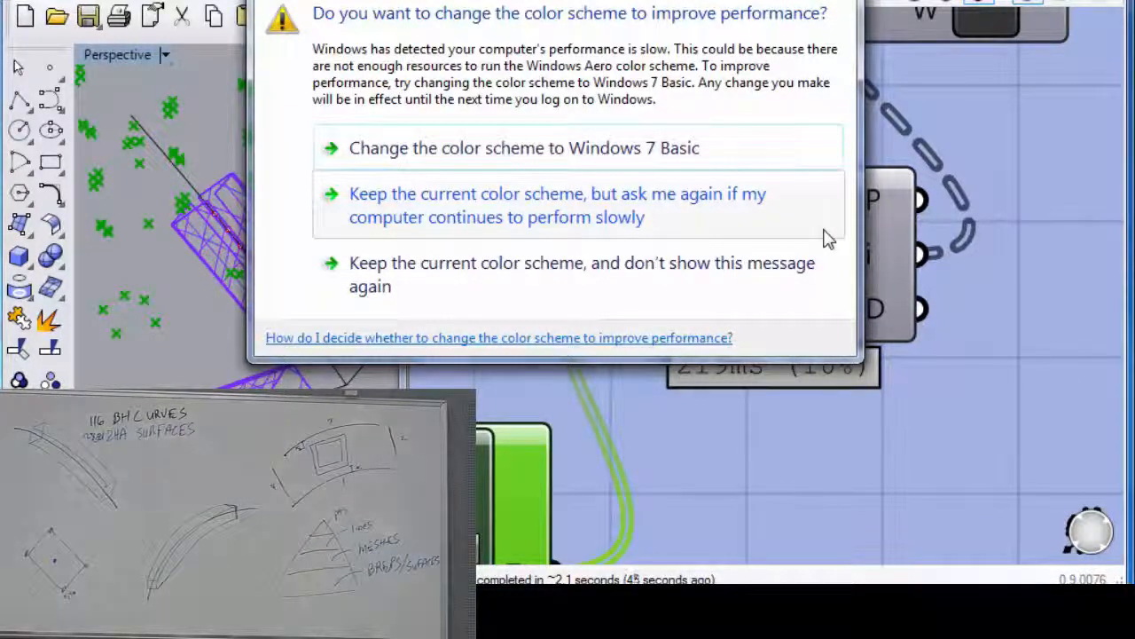
{"action": "left_click", "coordinate": [770, 282]}
{"action": "scroll", "coordinate": [914, 283], "scroll_direction": "down", "scroll_amount": 3}
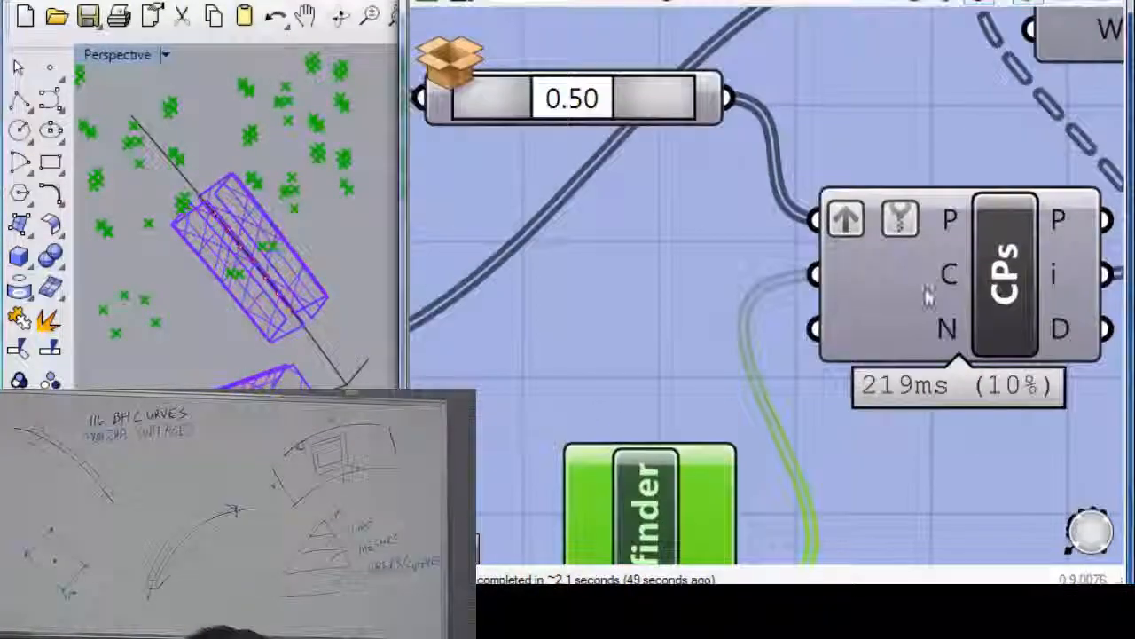
- Highlight the Line component and its 0.00 and 1.00 curve sliders to inspect the centerline's endpoints and connecting line
{"action": "scroll", "coordinate": [911, 274], "scroll_direction": "down", "scroll_amount": 1}
{"action": "right_click_drag", "start_coordinate": [597, 198], "coordinate": [691, 219]}
{"action": "left_click", "coordinate": [675, 164]}
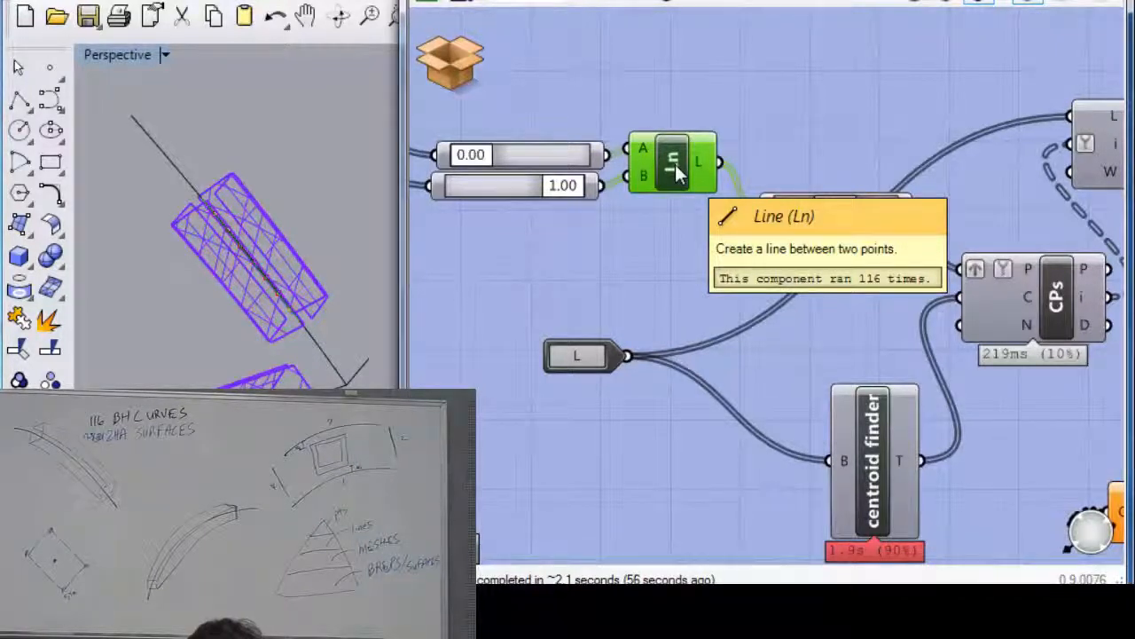
{"action": "left_click_drag", "start_coordinate": [709, 262], "coordinate": [513, 103]}
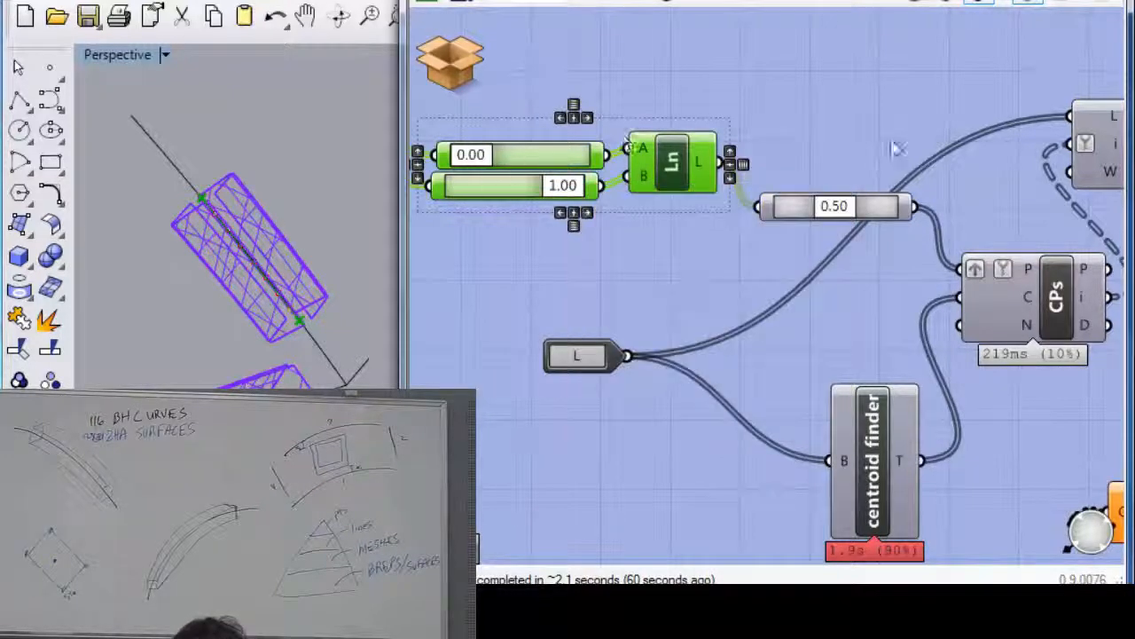
{"action": "right_click_drag", "start_coordinate": [892, 133], "coordinate": [914, 141]}
{"action": "left_click", "coordinate": [652, 53]}
{"action": "left_click", "coordinate": [688, 184]}
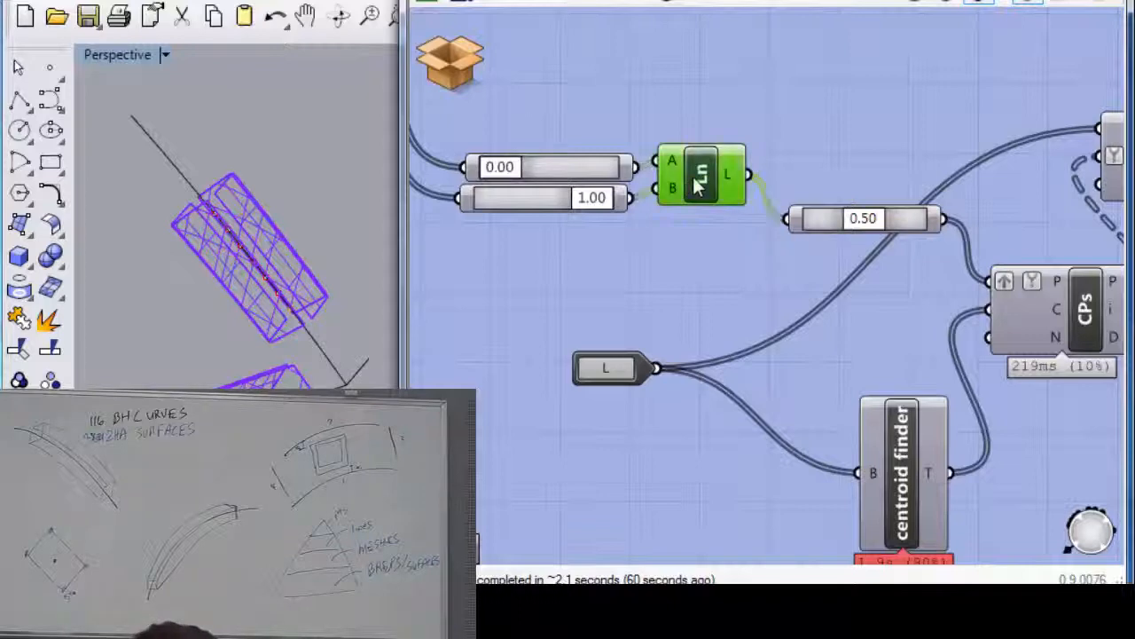
- Highlight the 0.50 curve slider and the centroid finder in turn to compare the line midpoint with the envelope centroids
{"action": "left_click", "coordinate": [902, 219]}
{"action": "right_click_drag", "start_coordinate": [869, 170], "coordinate": [702, 119]}
{"action": "scroll", "coordinate": [701, 119], "scroll_direction": "down", "scroll_amount": 2}
{"action": "scroll", "coordinate": [753, 322], "scroll_direction": "up", "scroll_amount": 1}
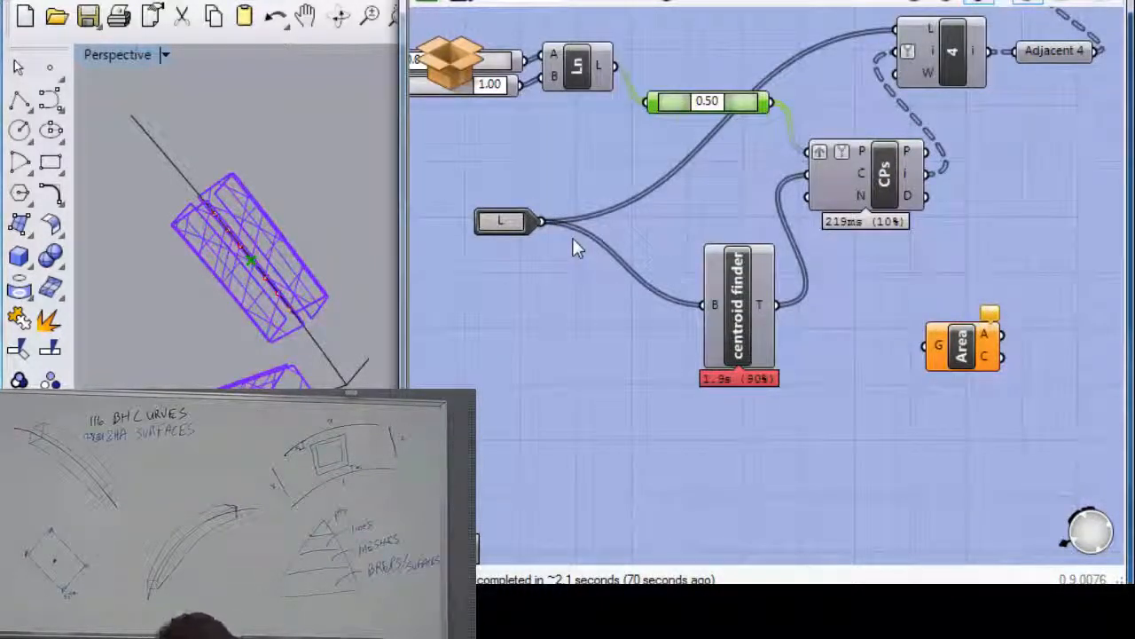
{"action": "left_click", "coordinate": [769, 295]}
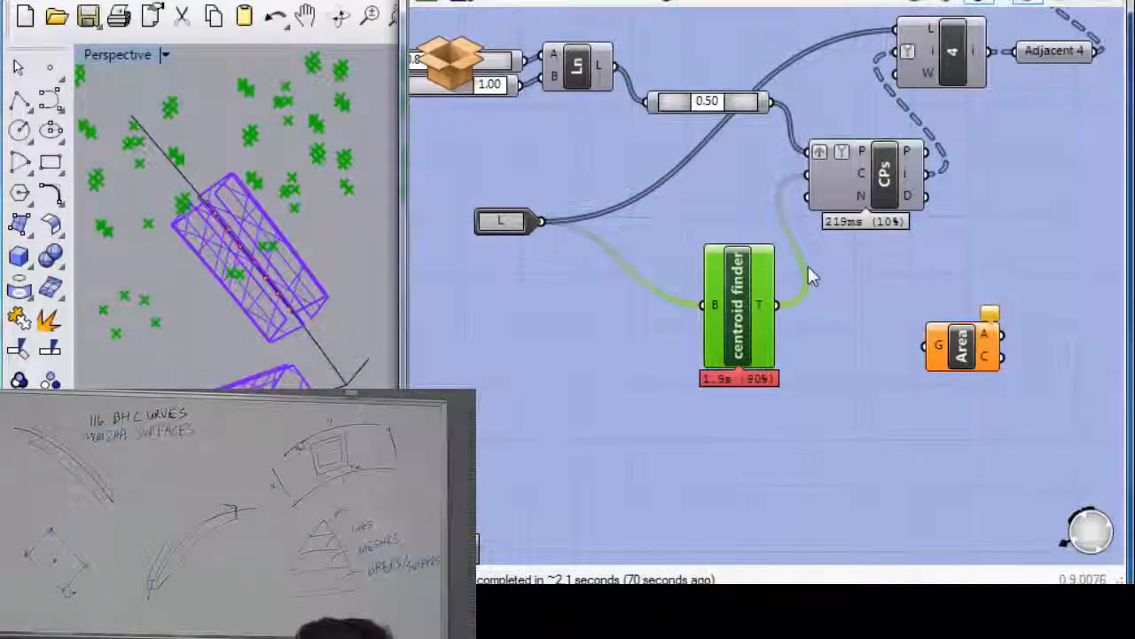
{"action": "right_click_drag", "start_coordinate": [808, 266], "coordinate": [758, 311]}
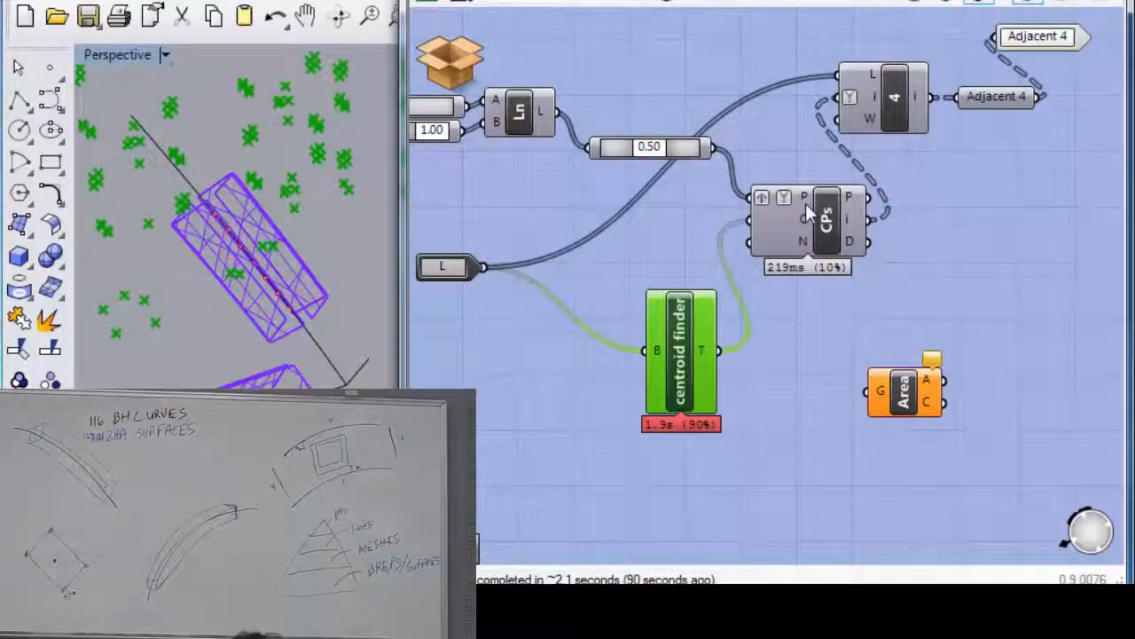
- Inspect the CPs component's inputs, its computation time and the data of its closest point output P
{"action": "mouse_move", "coordinate": [805, 203]}
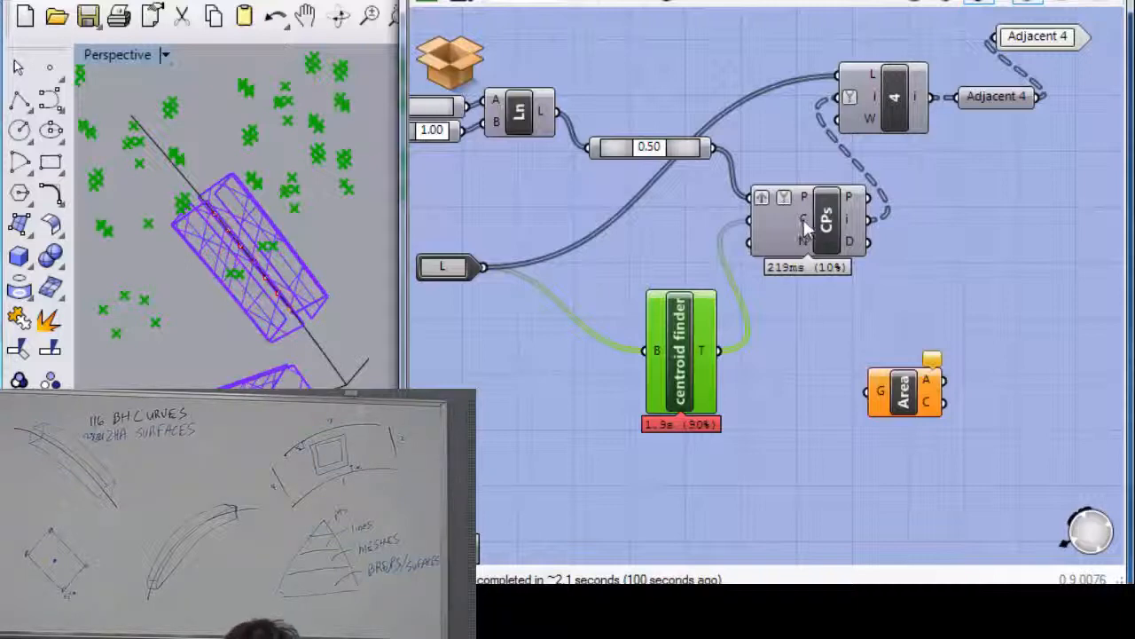
{"action": "mouse_move", "coordinate": [804, 212]}
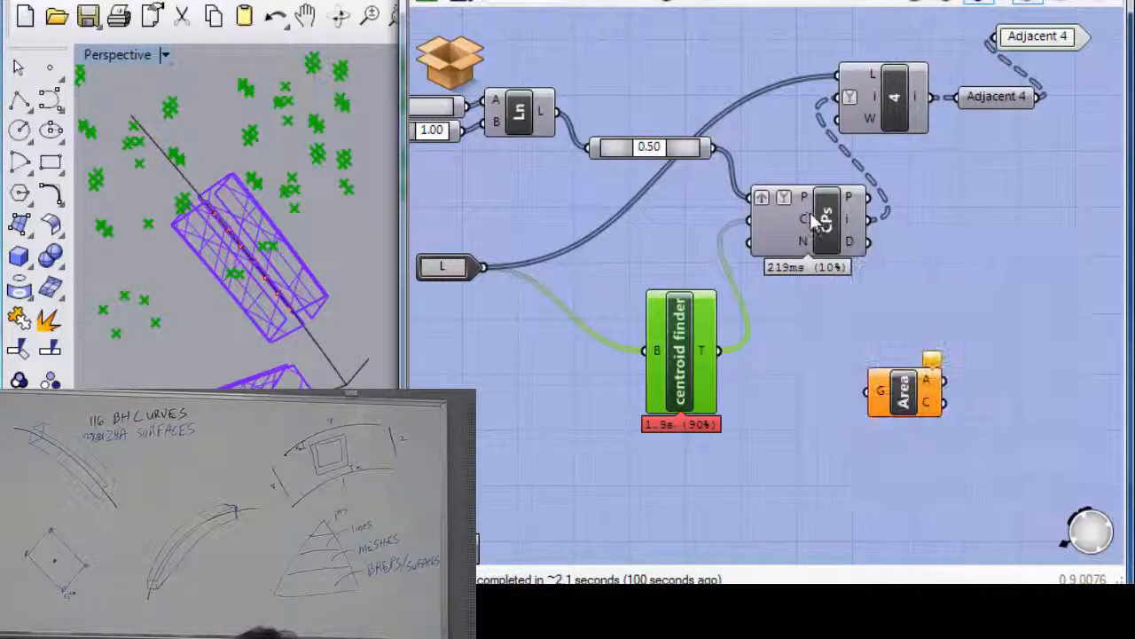
{"action": "scroll", "coordinate": [847, 221], "scroll_direction": "up", "scroll_amount": 3}
{"action": "mouse_move", "coordinate": [848, 222]}
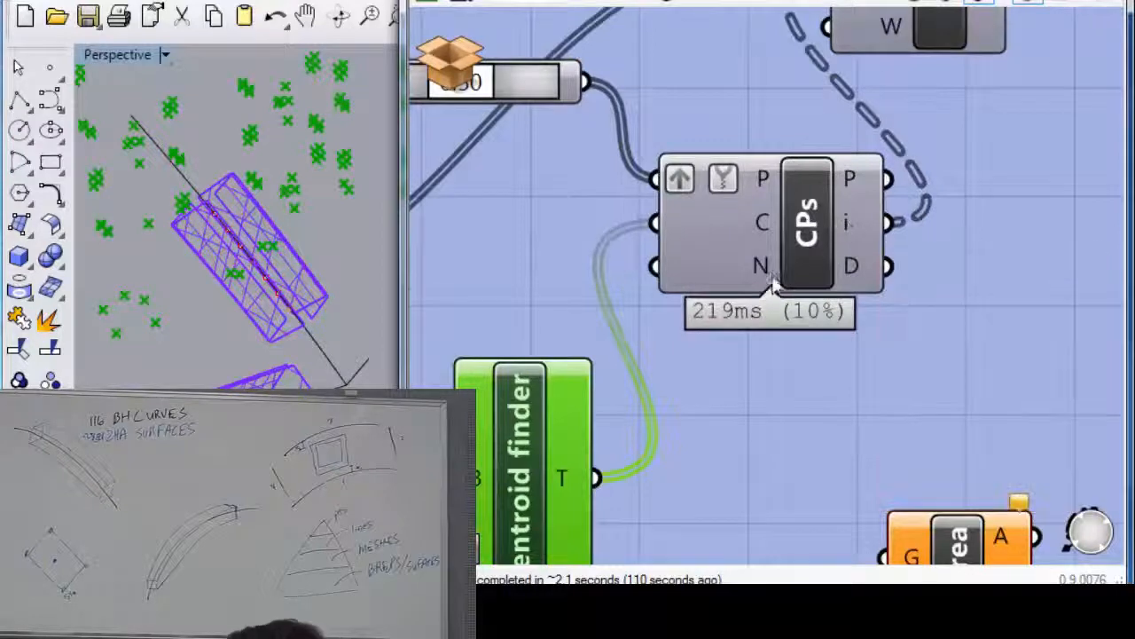
{"action": "mouse_move", "coordinate": [766, 270]}
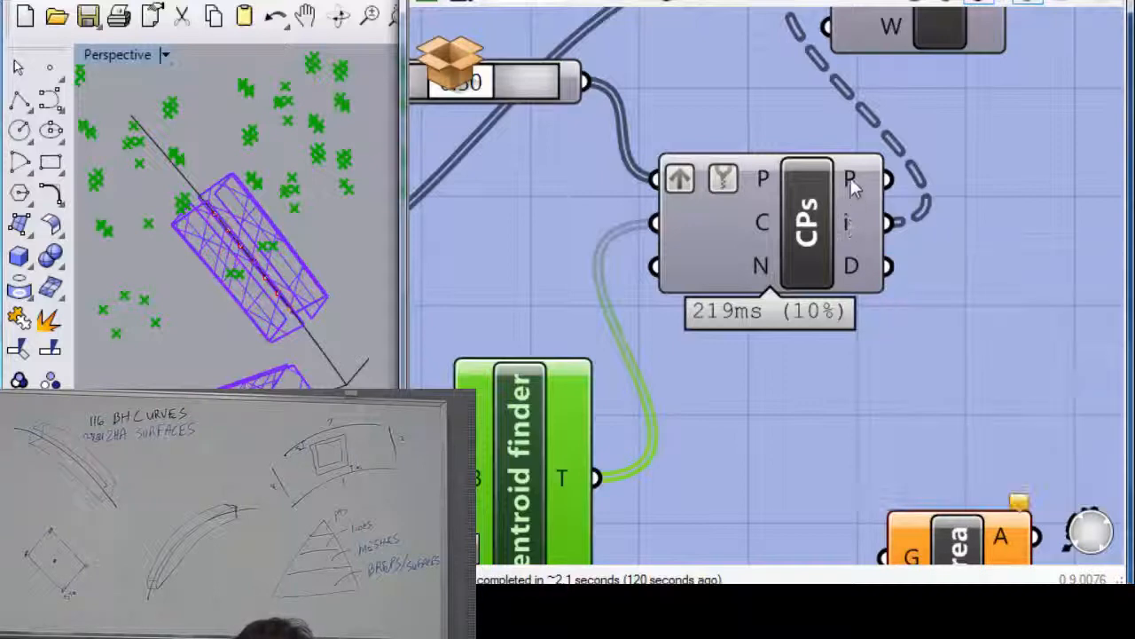
{"action": "mouse_move", "coordinate": [850, 177]}
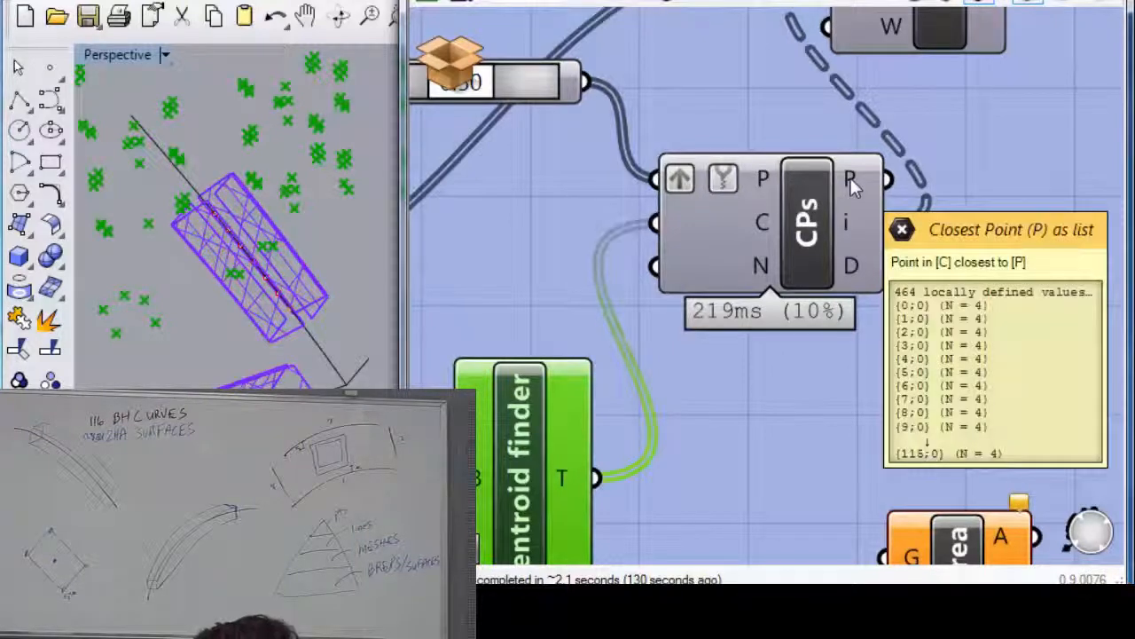